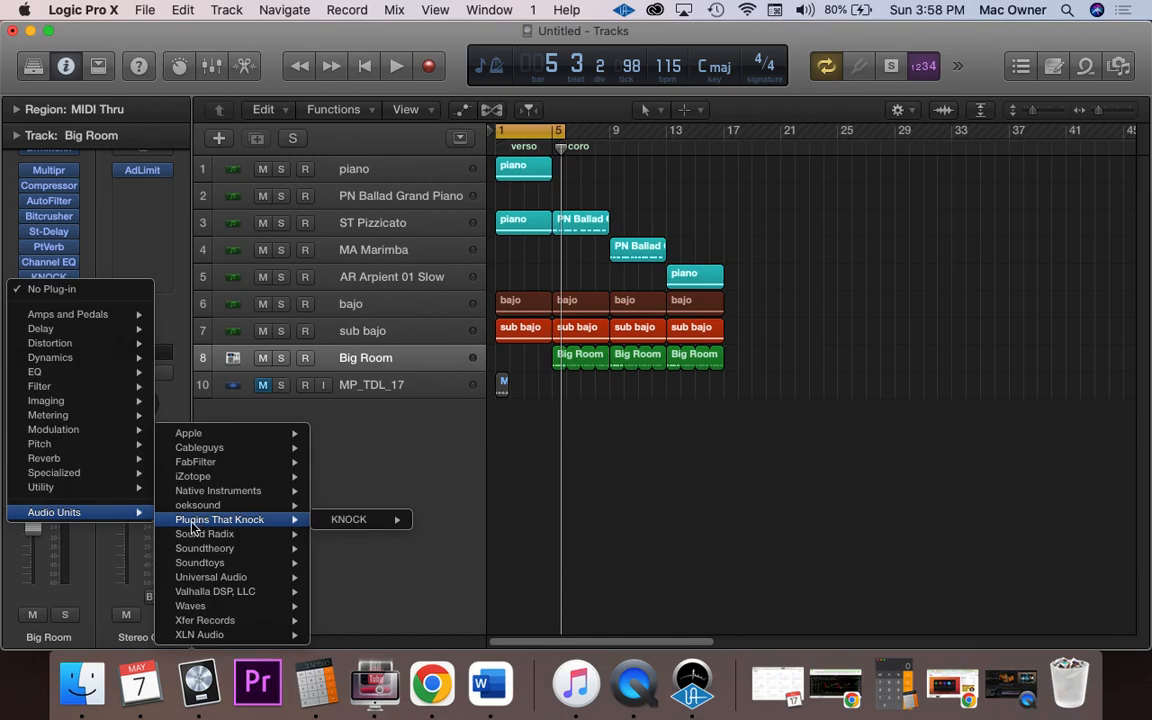
- Open the KNOCK plug-in on the Big Room track and bypass it
click(187, 290)
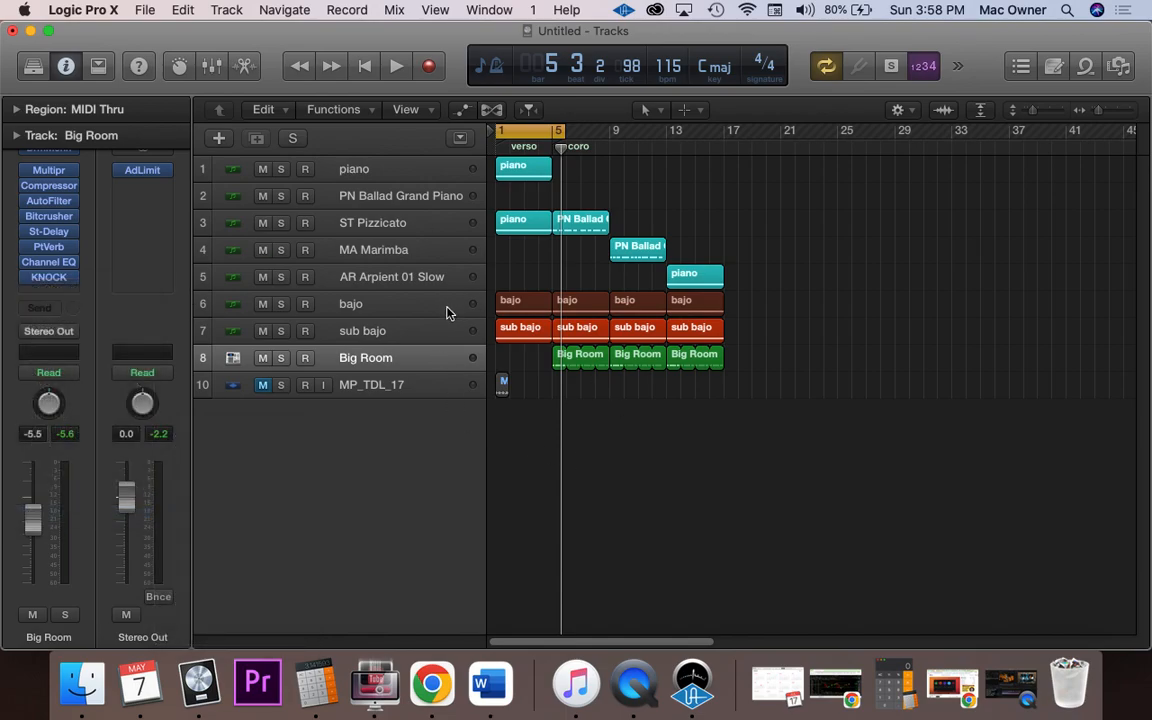
click(49, 277)
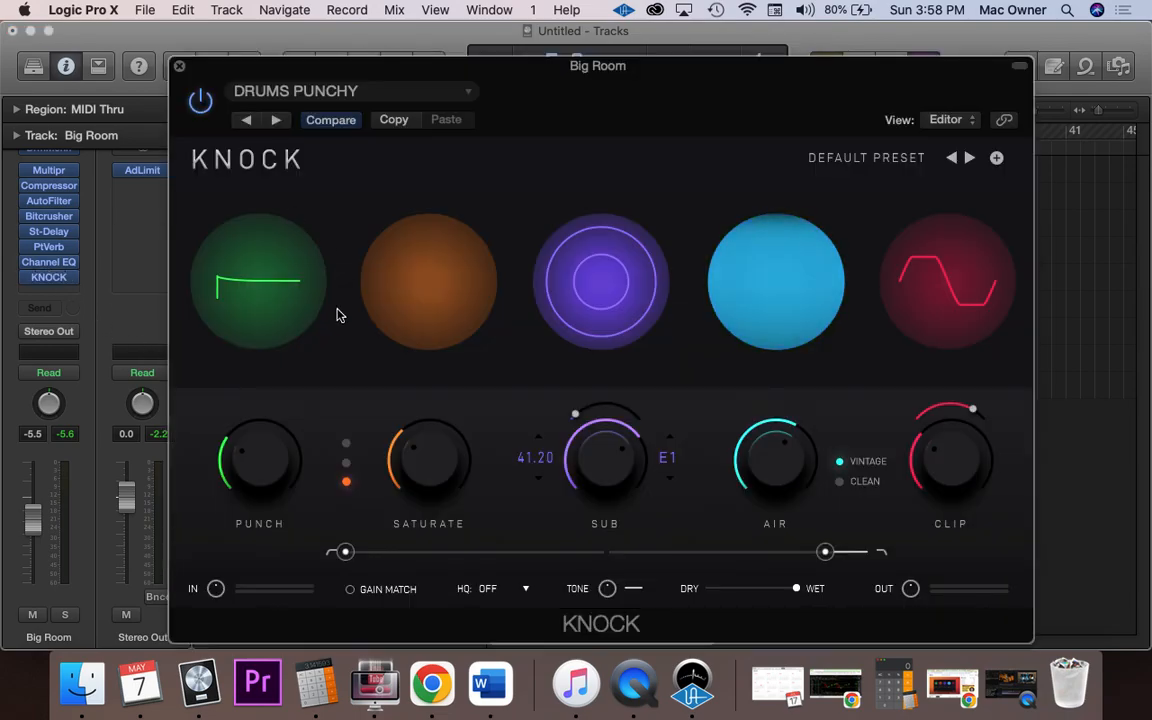
drag(628, 78, 580, 35)
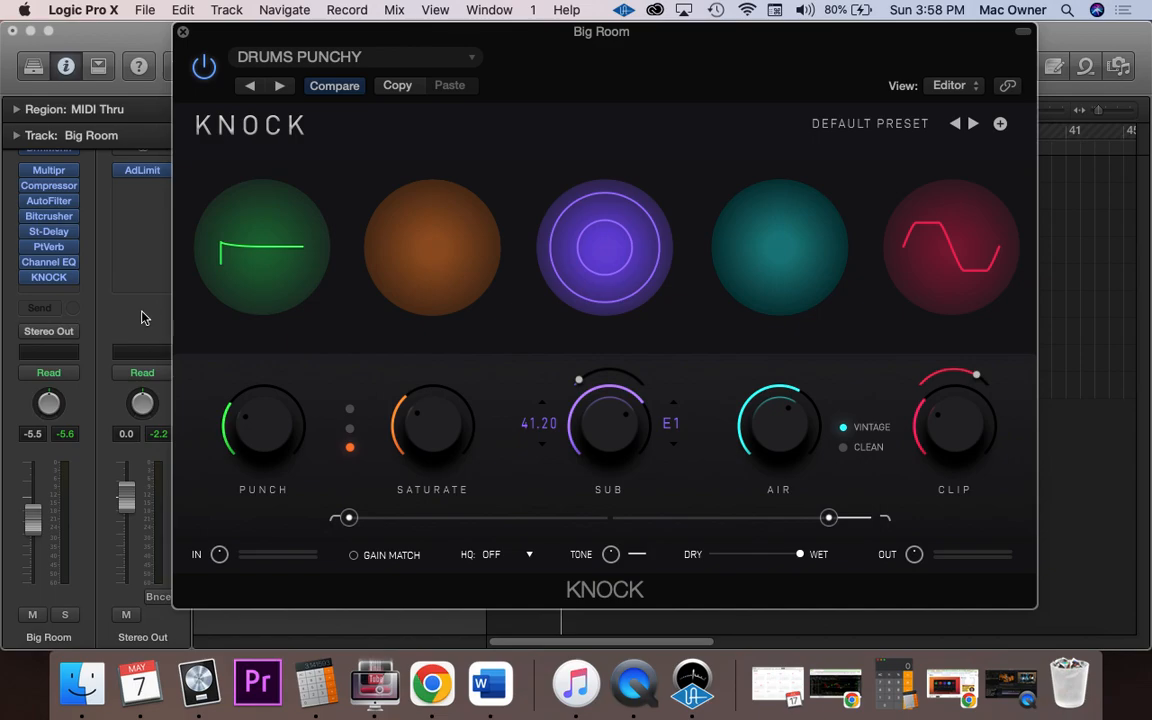
click(201, 70)
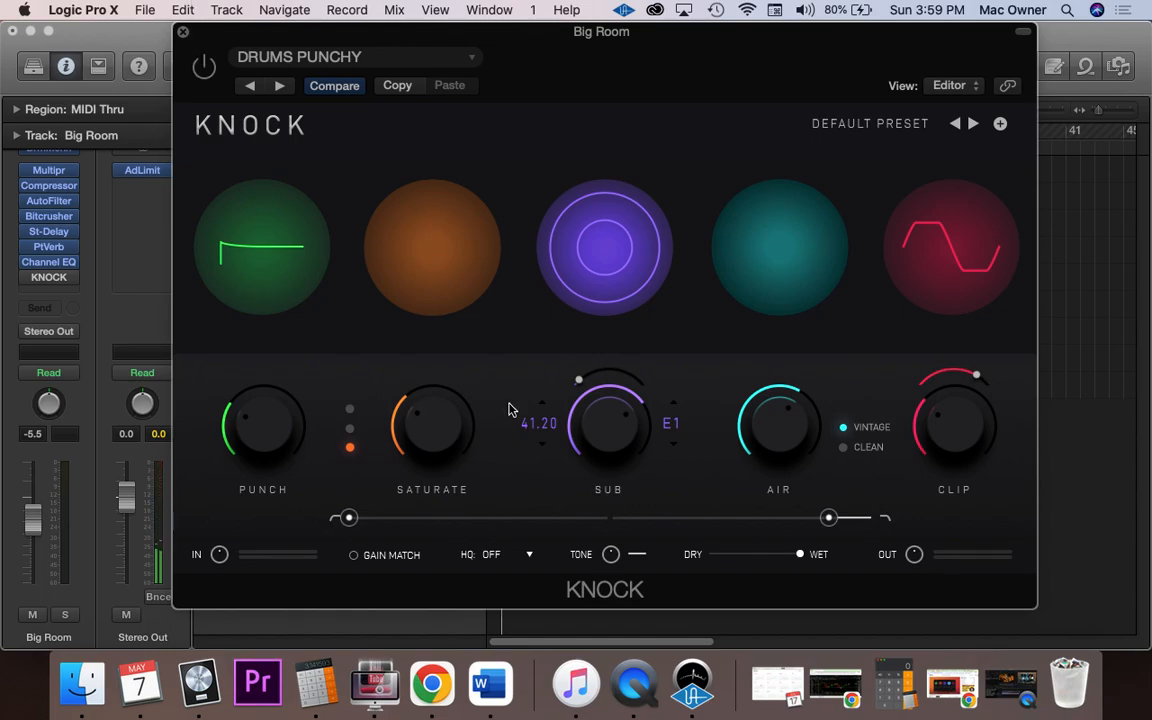
- Shift the cycle range to the coro section around bars 5 to 10 and solo the Big Room track
drag(549, 33, 526, 221)
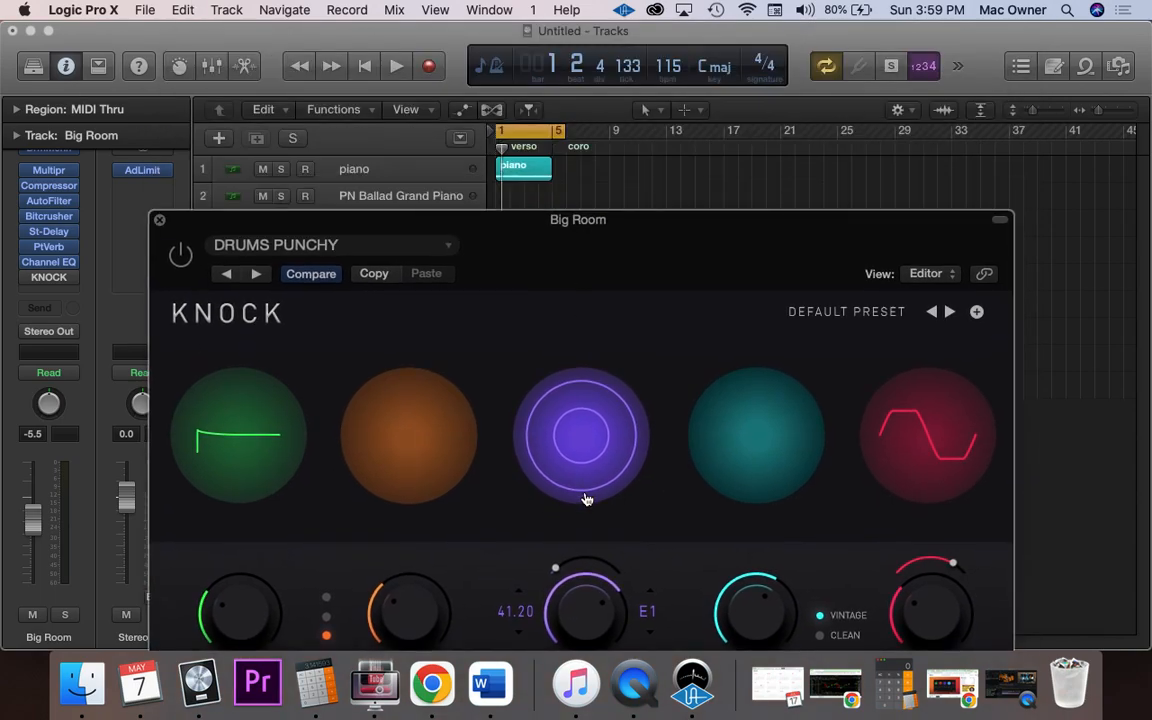
drag(526, 305, 460, 615)
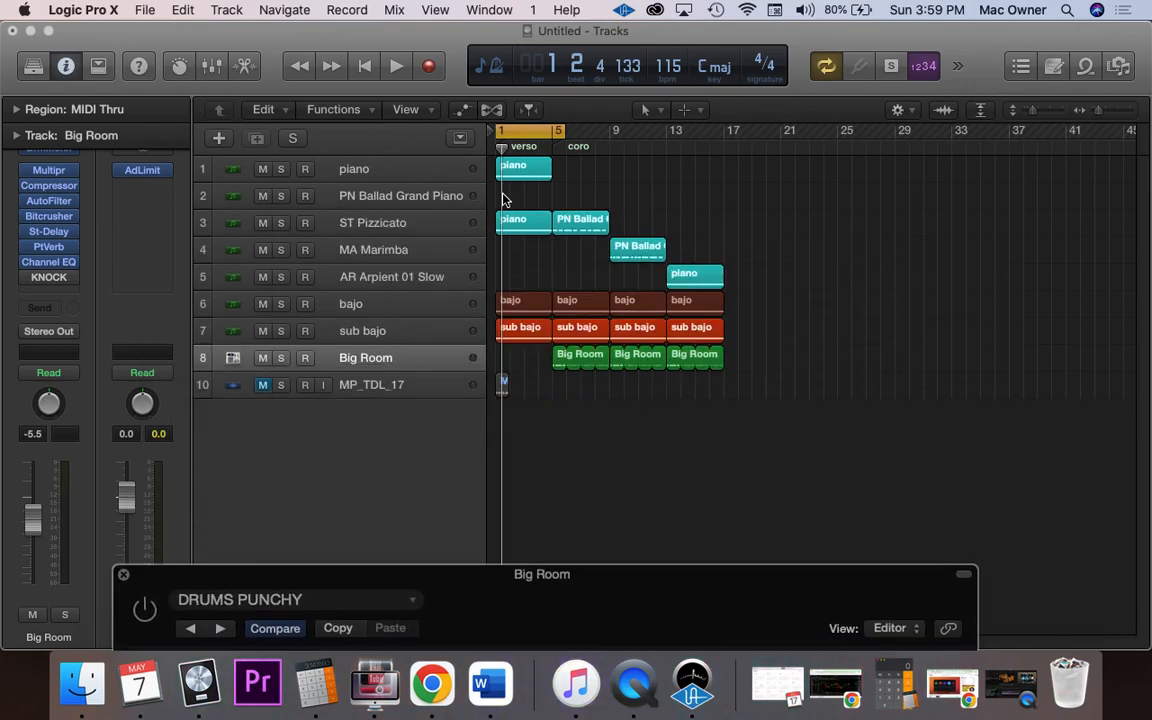
drag(520, 133, 590, 135)
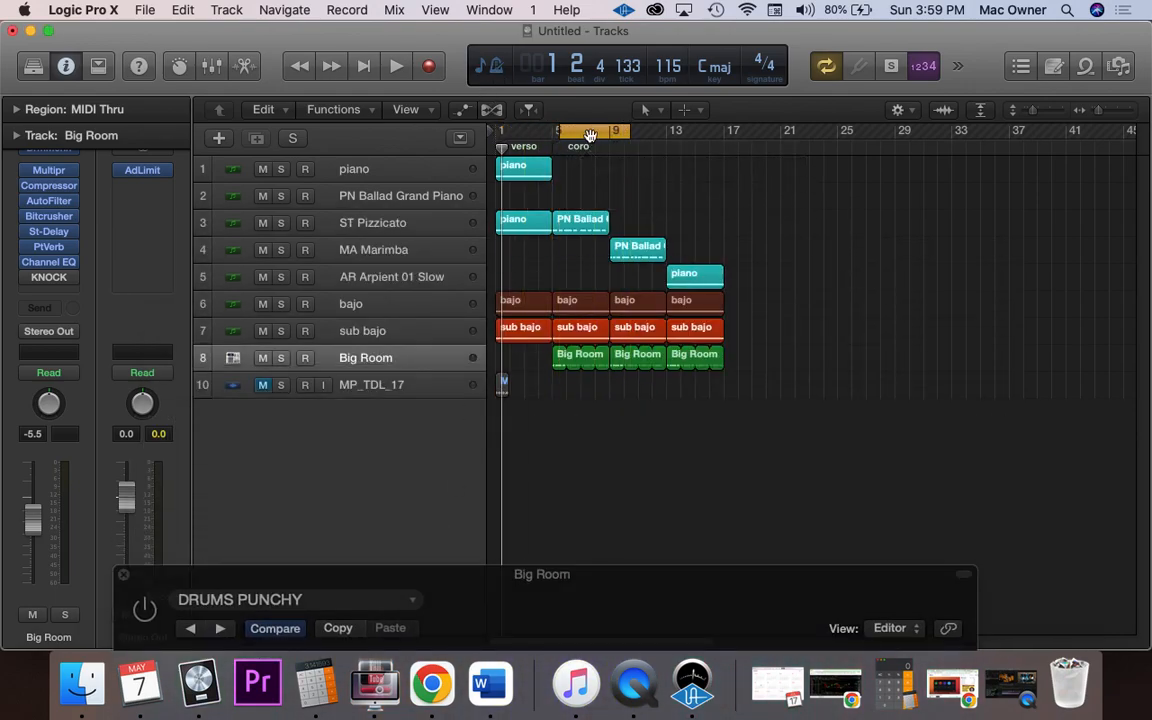
click(282, 358)
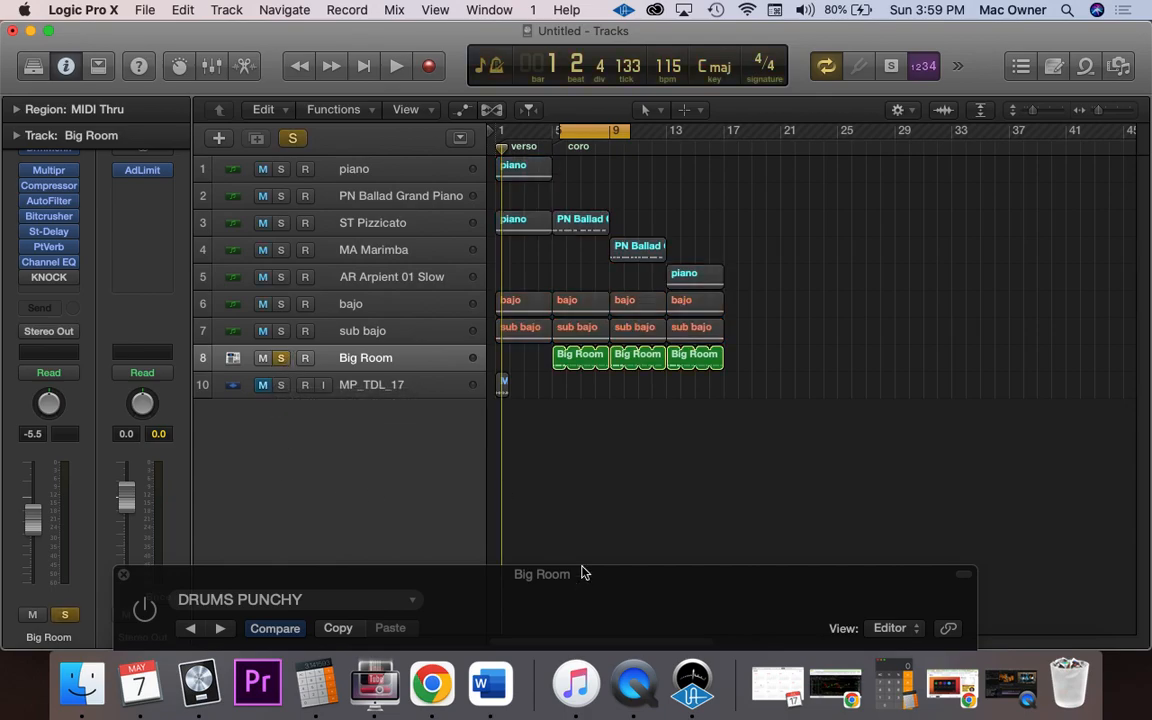
- Play the soloed drums and switch KNOCK back on during playback to compare the sound without and with it
key(space)
drag(584, 604, 595, 160)
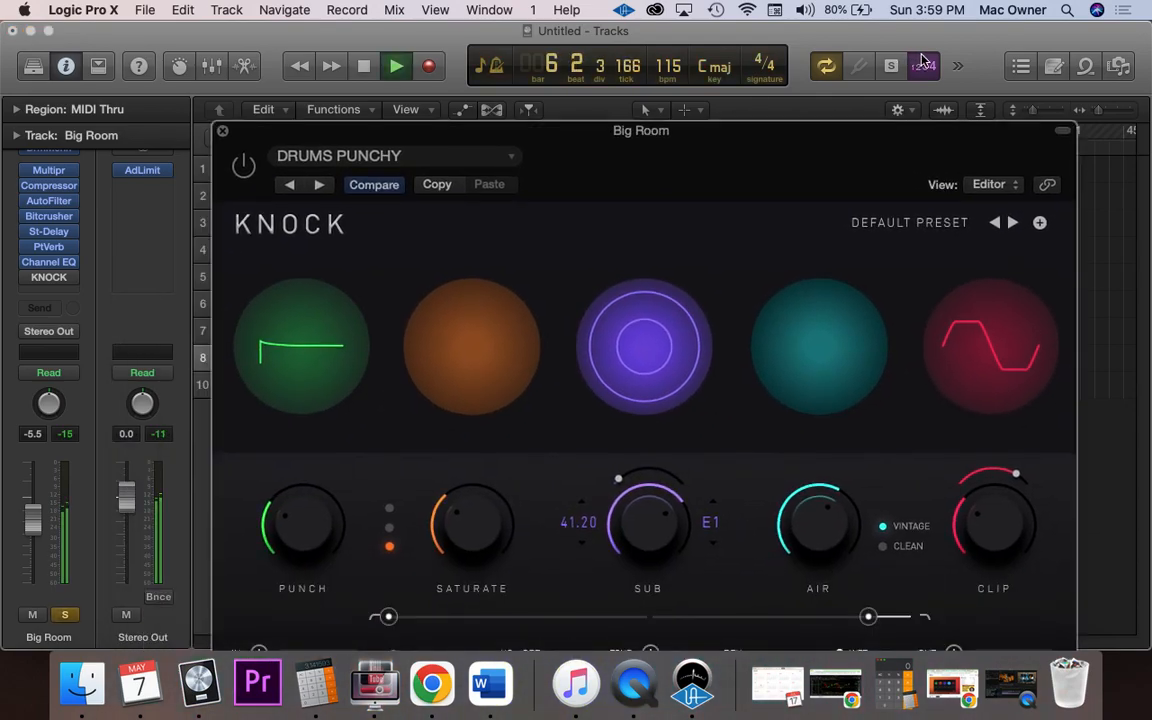
click(243, 168)
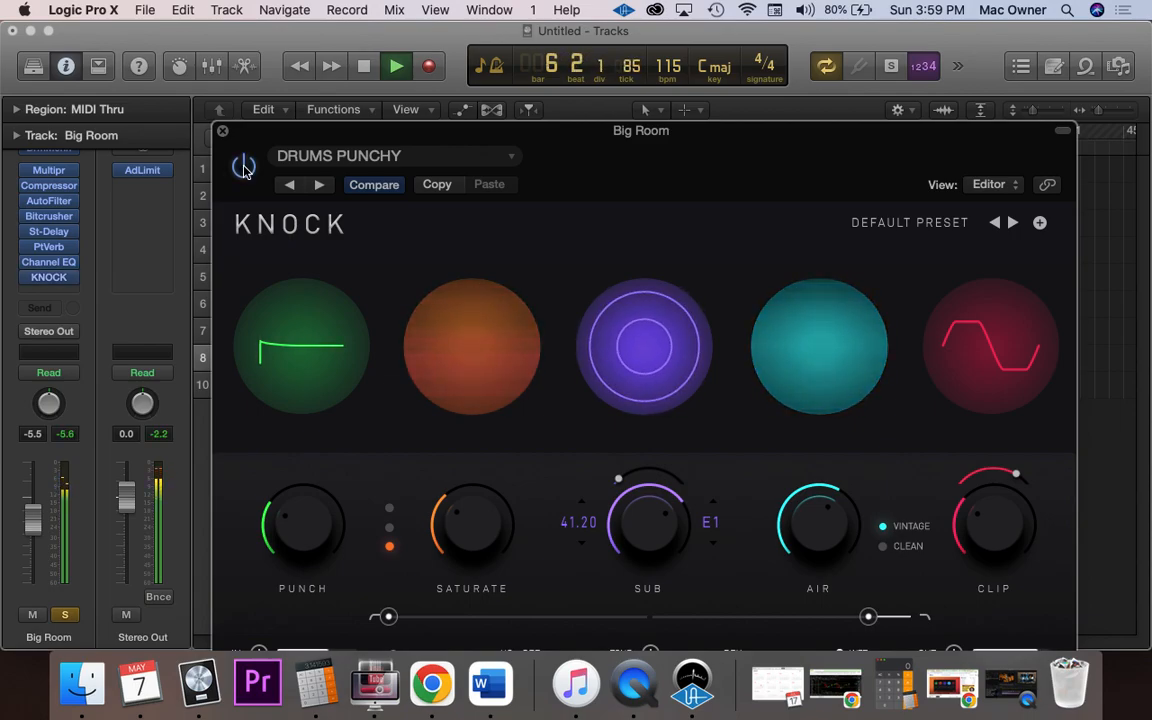
key(space)
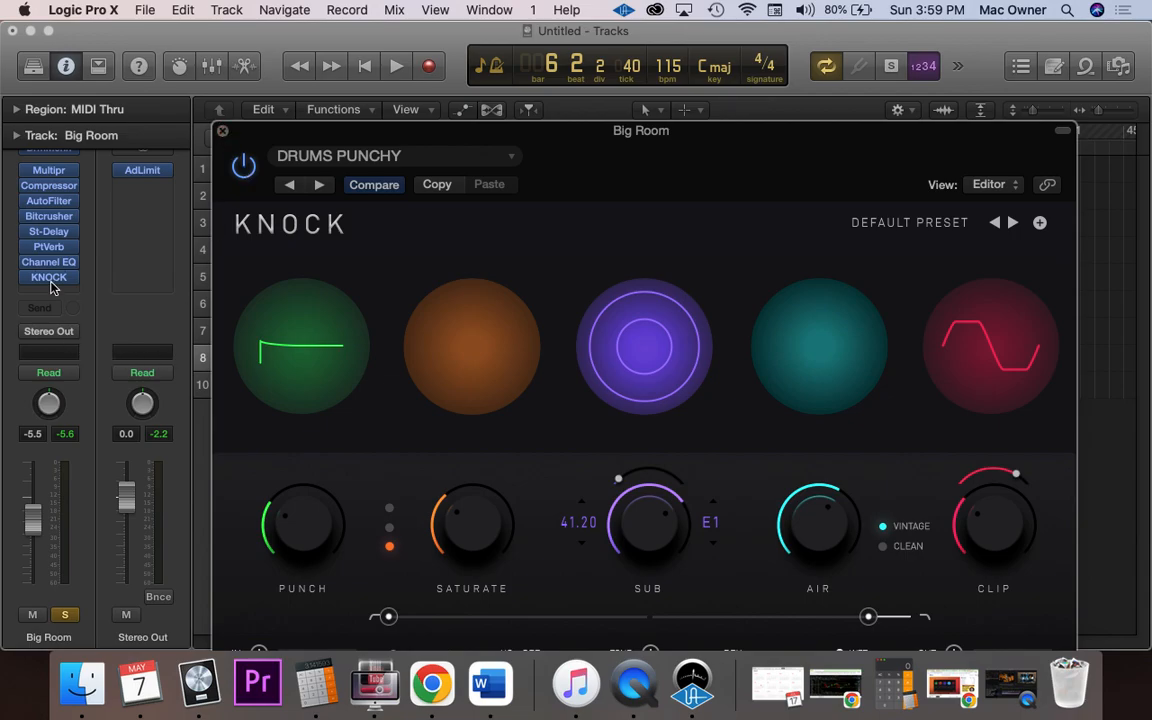
- Close KNOCK, open the first Big Room region in the Piano Roll, and audition its kick, scoop and snare notes
click(222, 131)
double_click(560, 356)
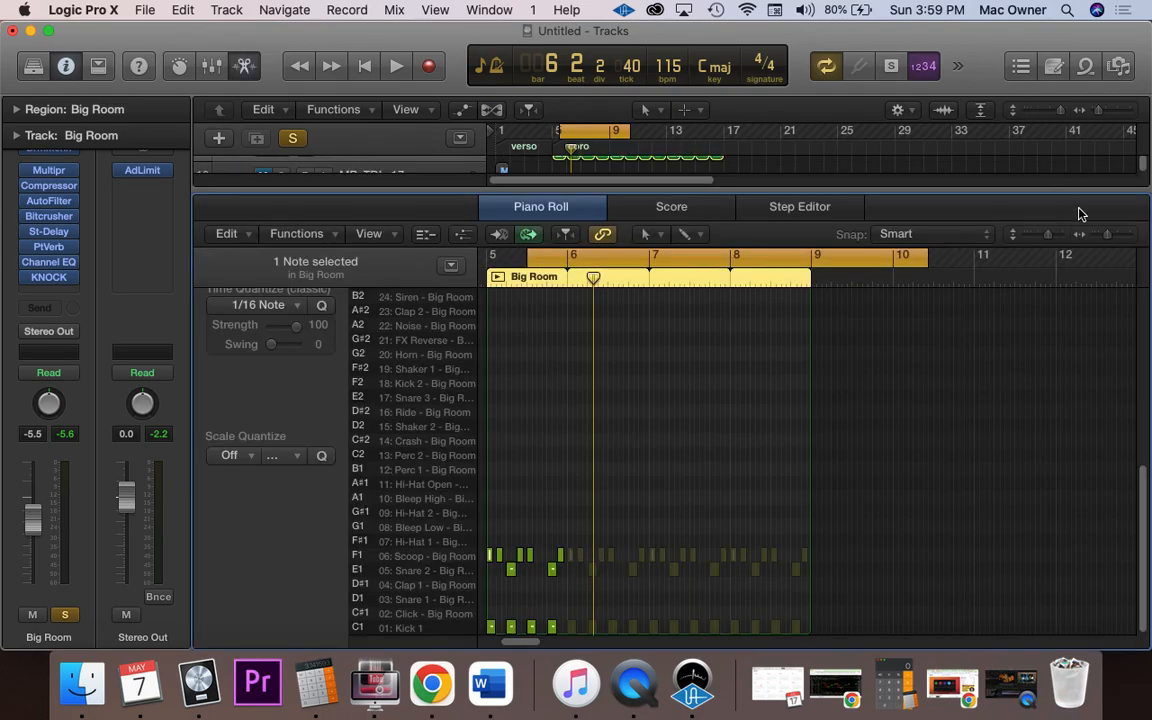
drag(1110, 243, 1120, 242)
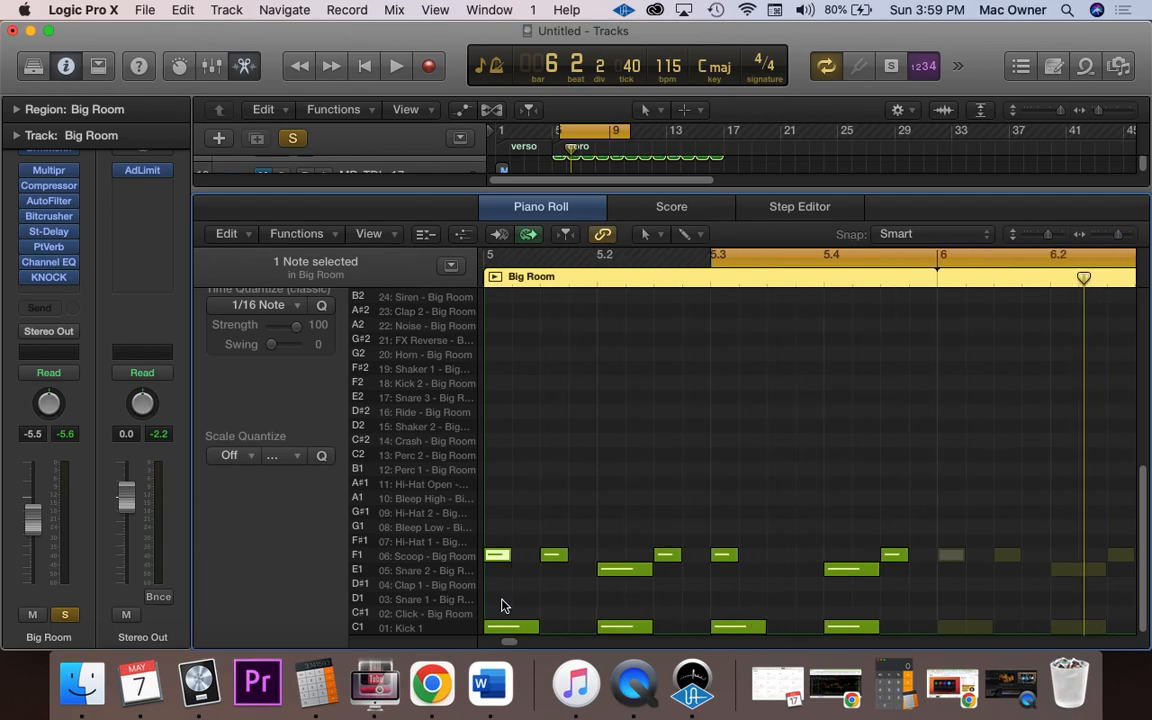
click(504, 628)
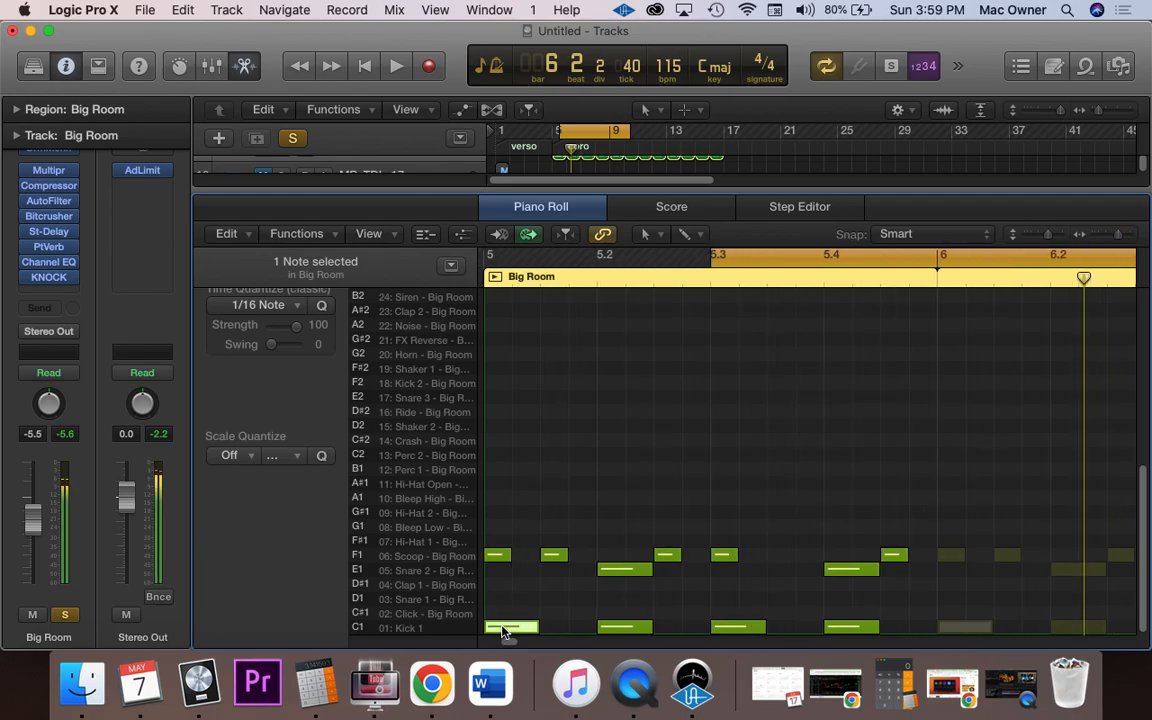
click(491, 556)
key(alt+e)
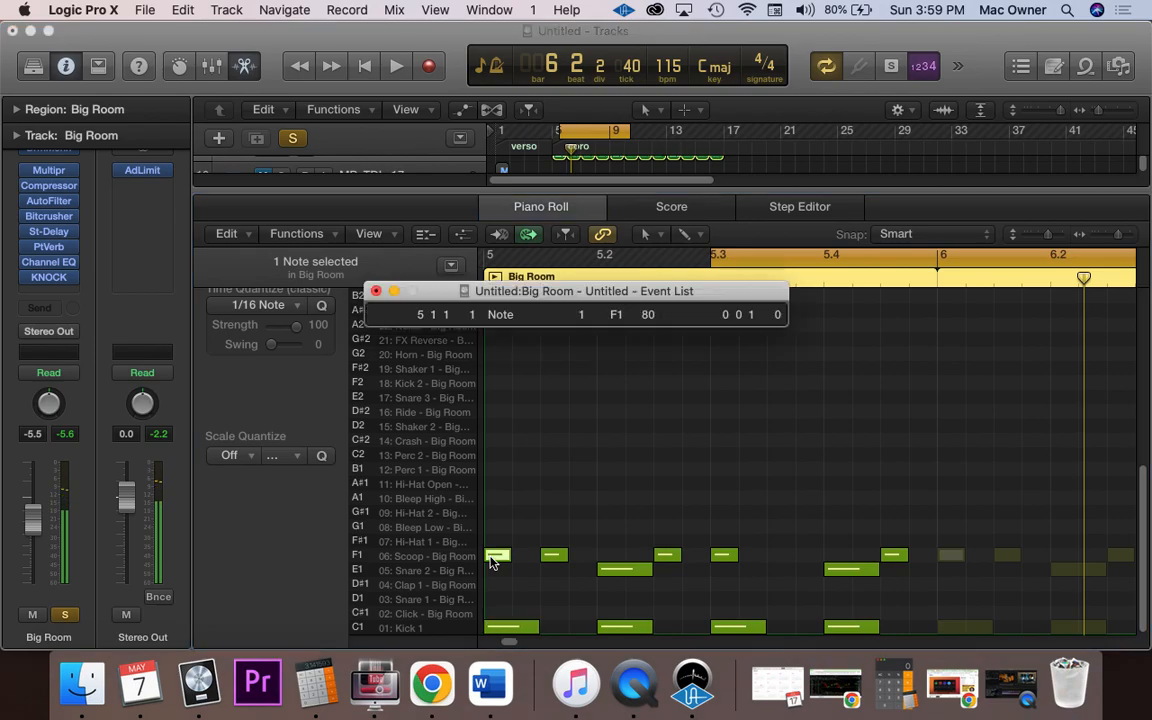
click(622, 570)
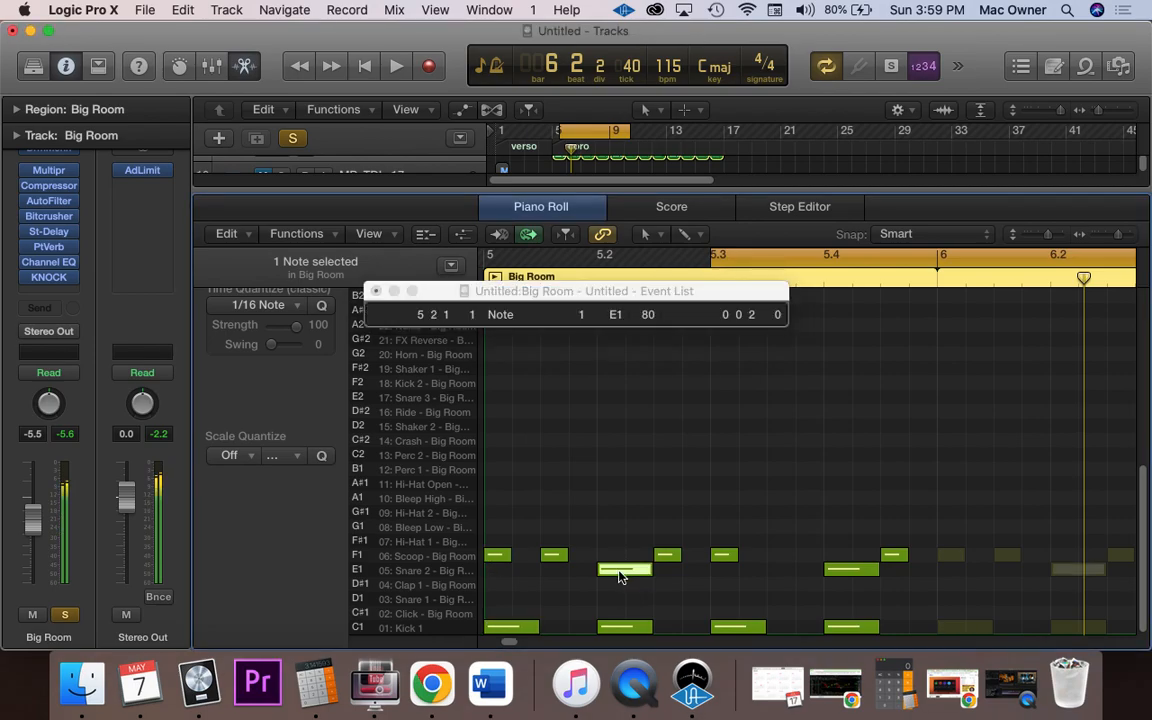
- Move the first four Scoop notes up to F#1 (Hi-Hat 1), play the pattern, and close the event list
drag(729, 523, 504, 548)
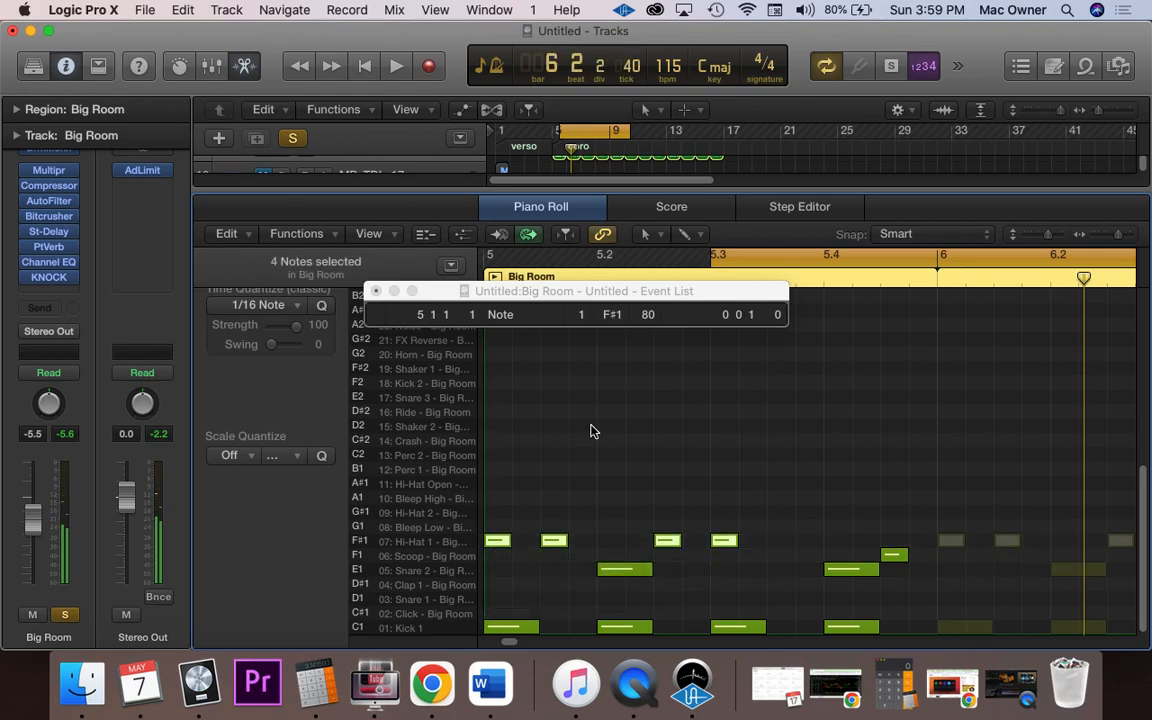
key(space)
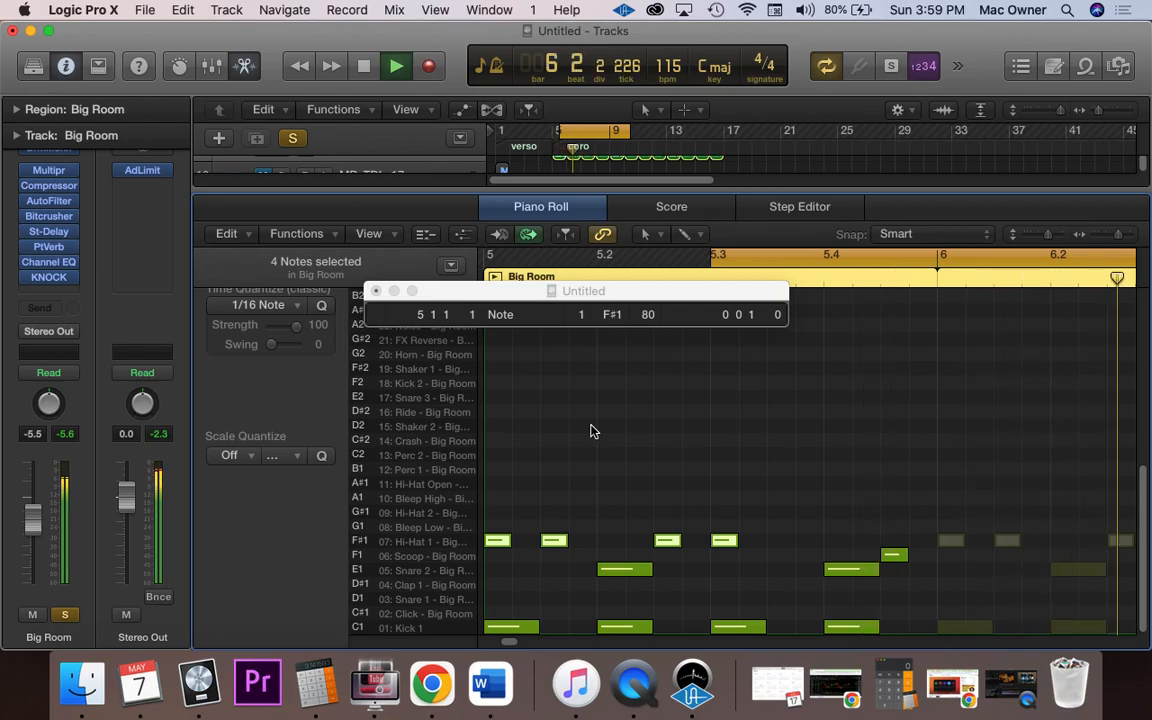
key(space)
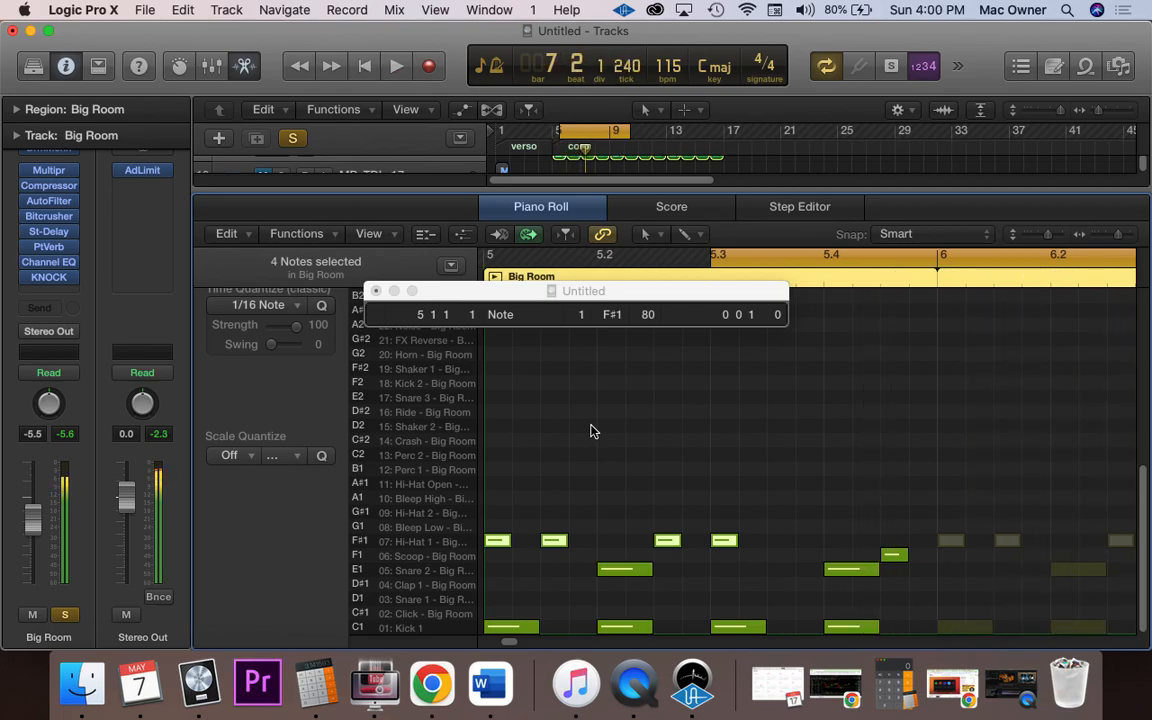
click(376, 291)
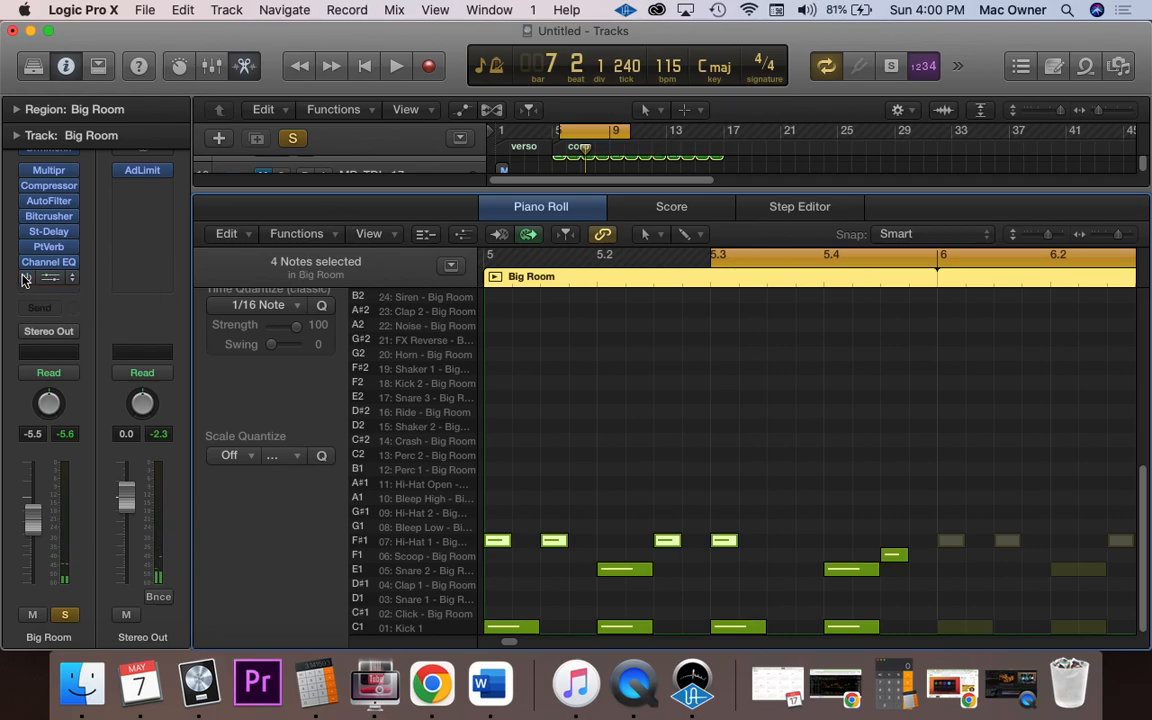
- Play the edited drum pattern with KNOCK bypassed and again with it enabled
key(space)
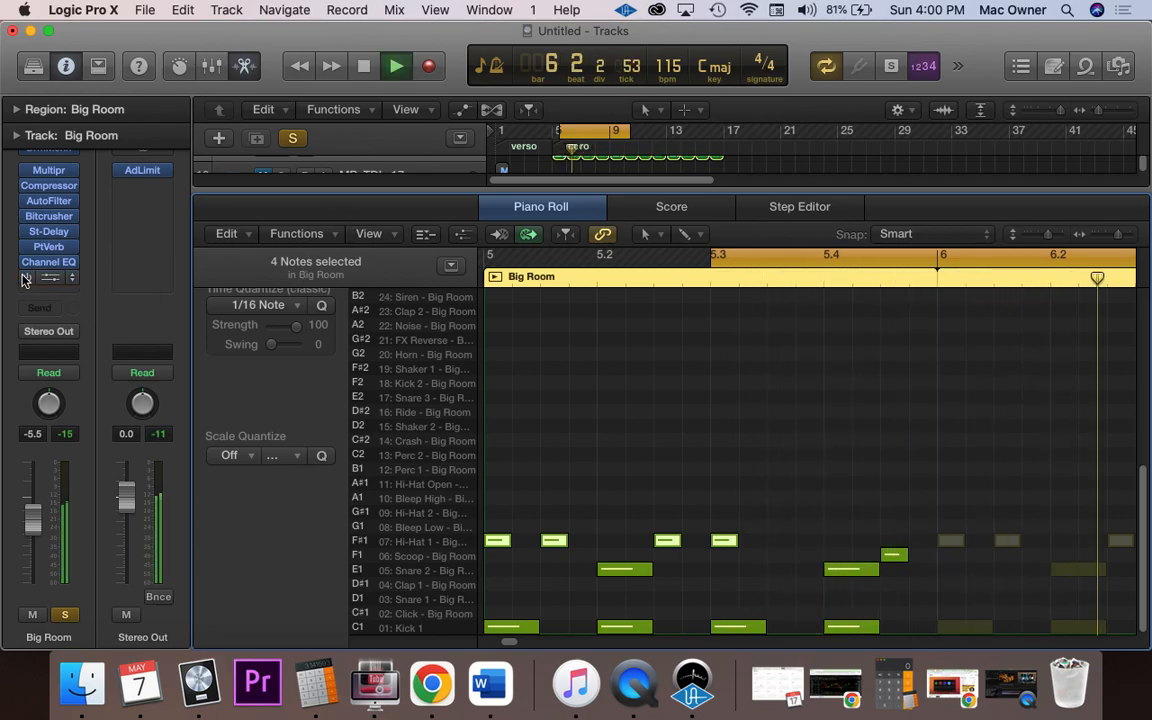
key(space)
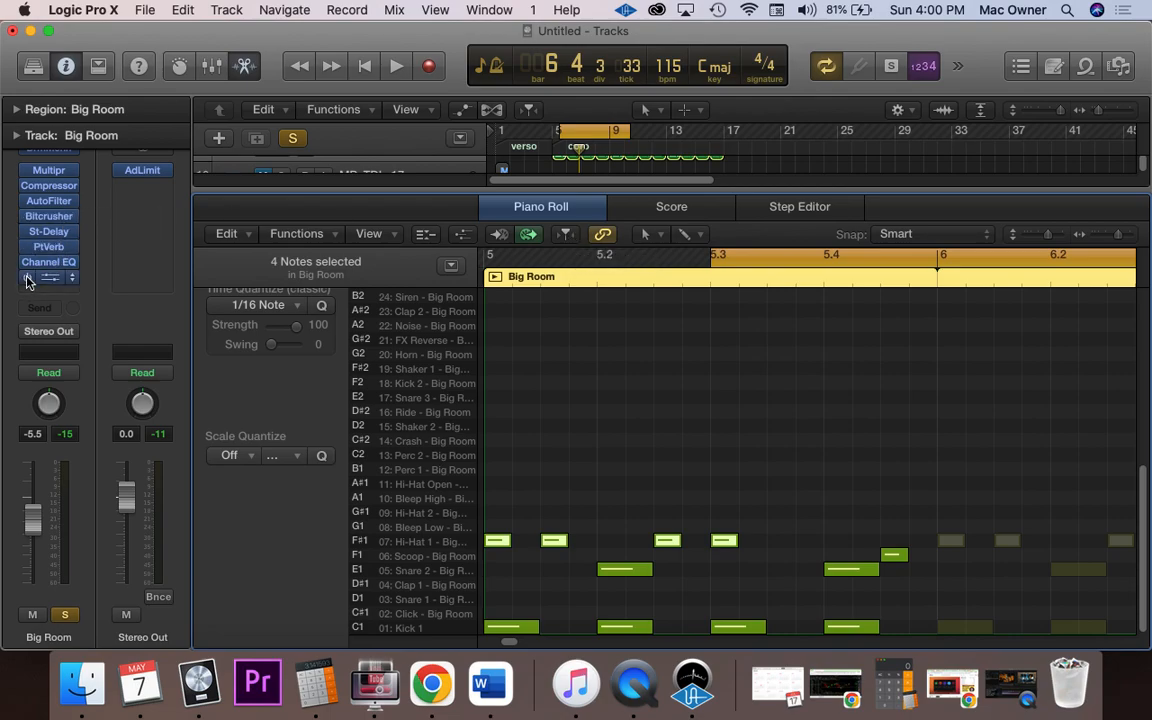
key(space)
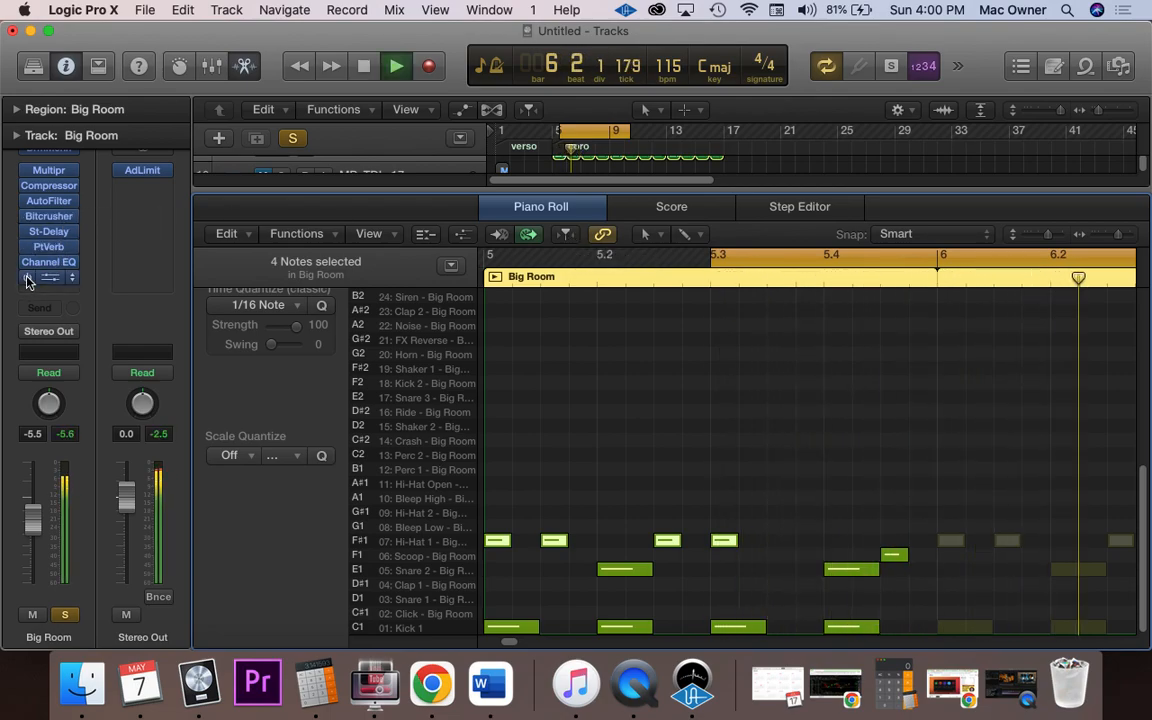
key(space)
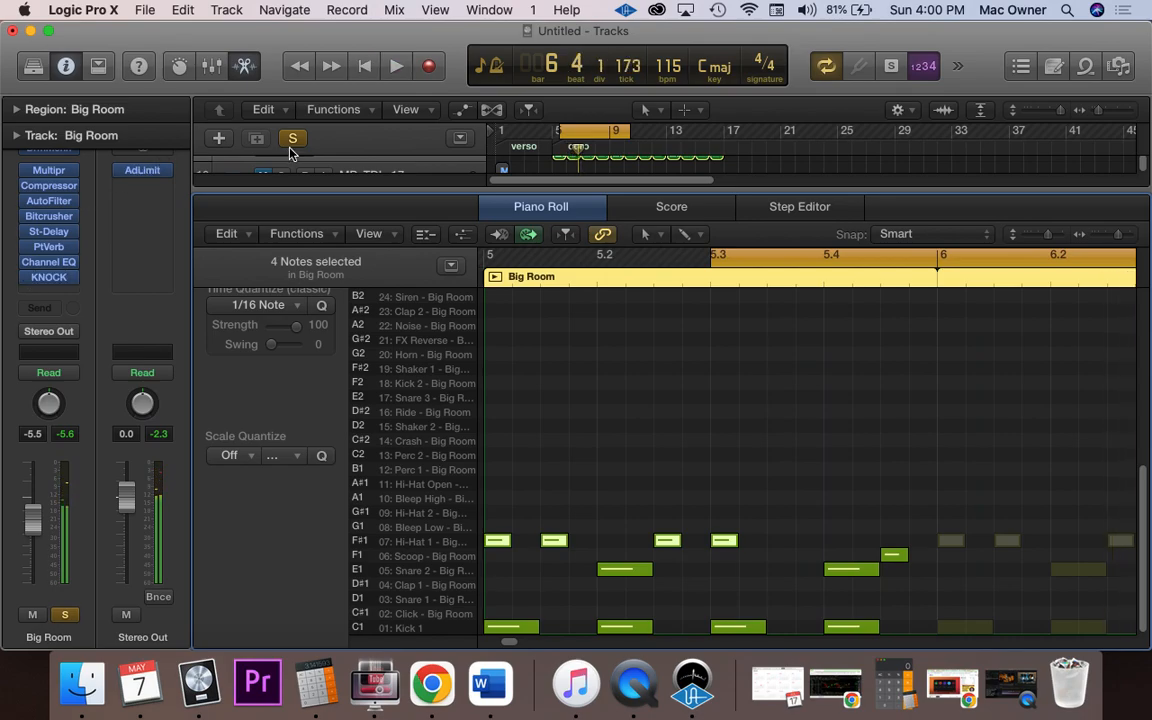
- Close the Piano Roll, reopen KNOCK on the Big Room track, and load its Default Preset
click(242, 64)
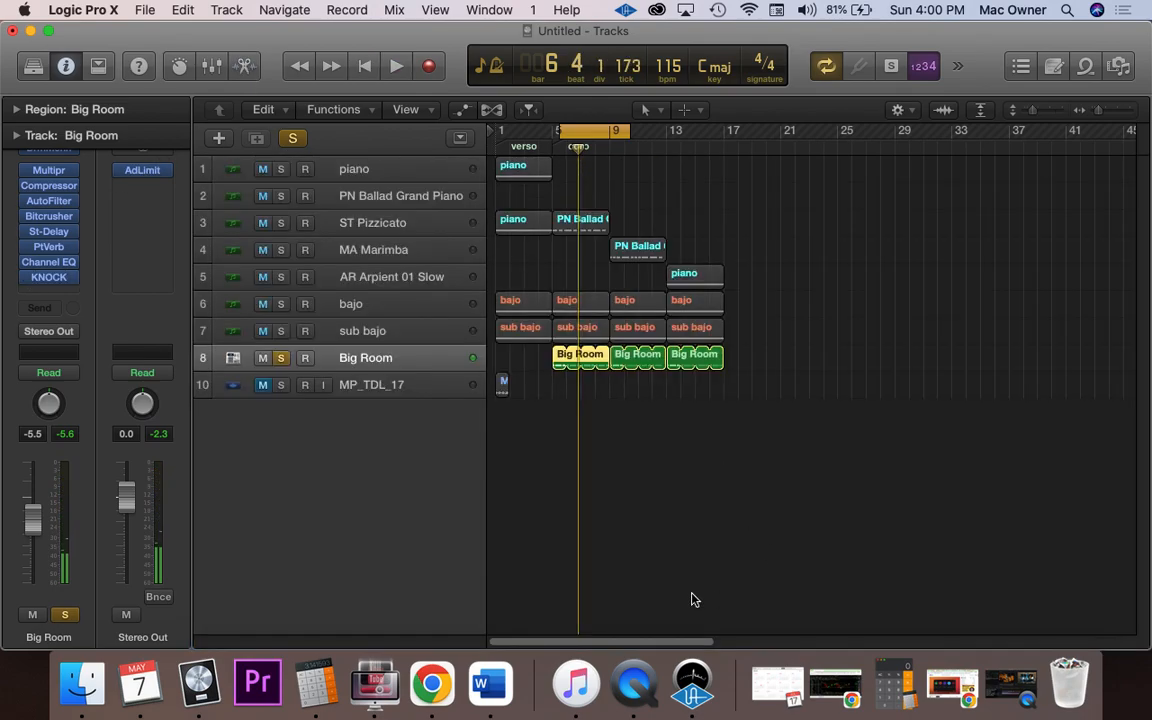
click(50, 280)
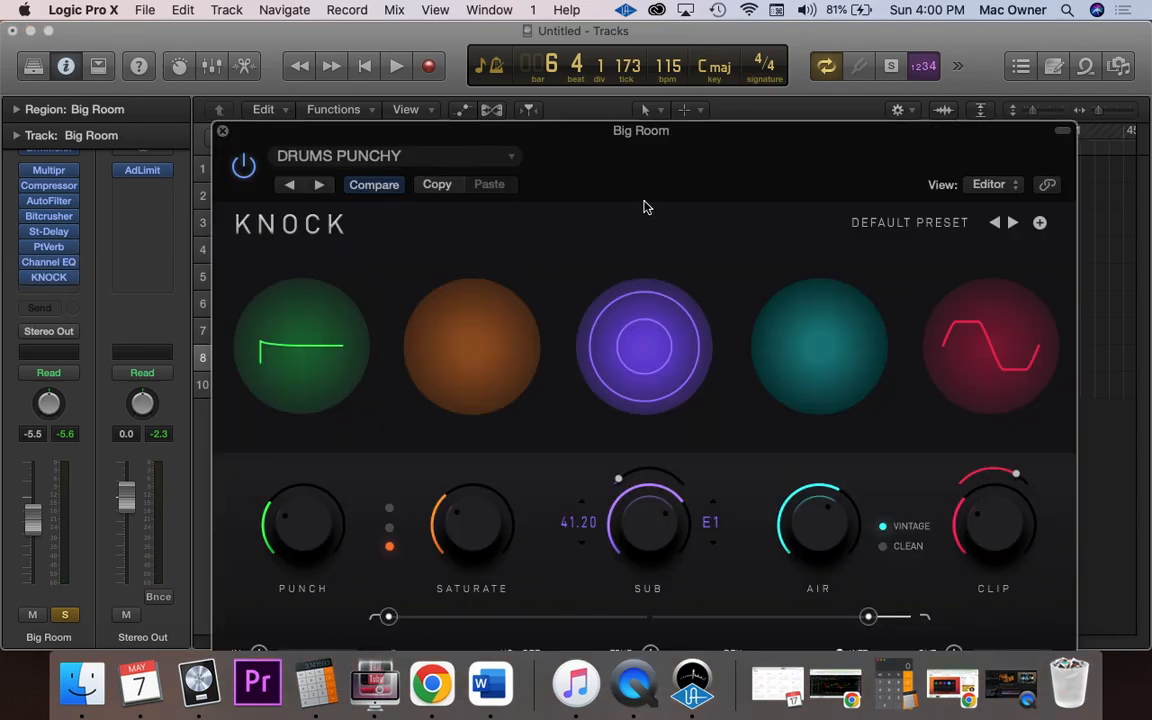
drag(668, 136, 660, 12)
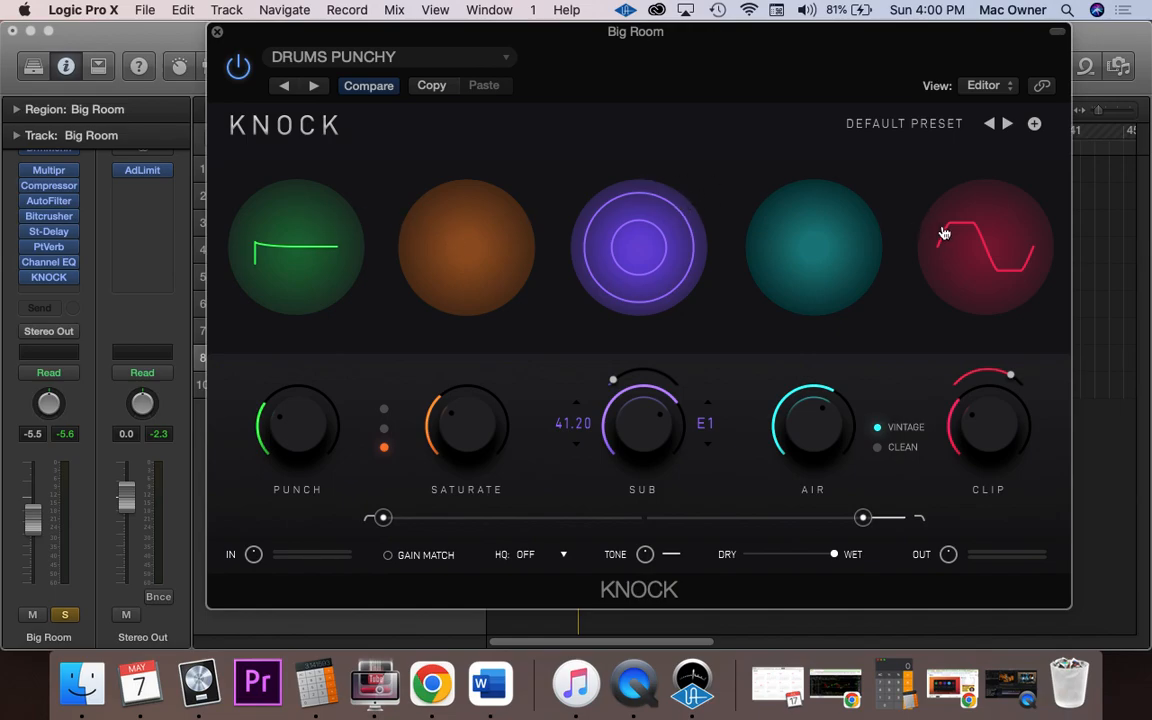
click(918, 125)
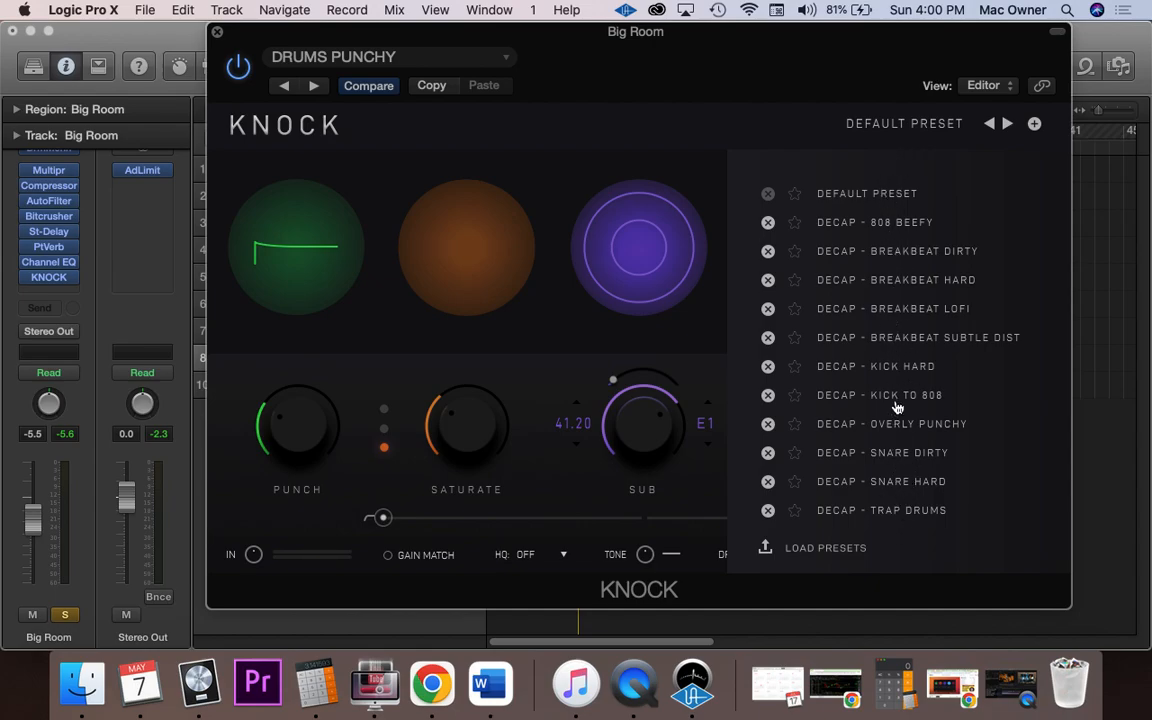
click(863, 202)
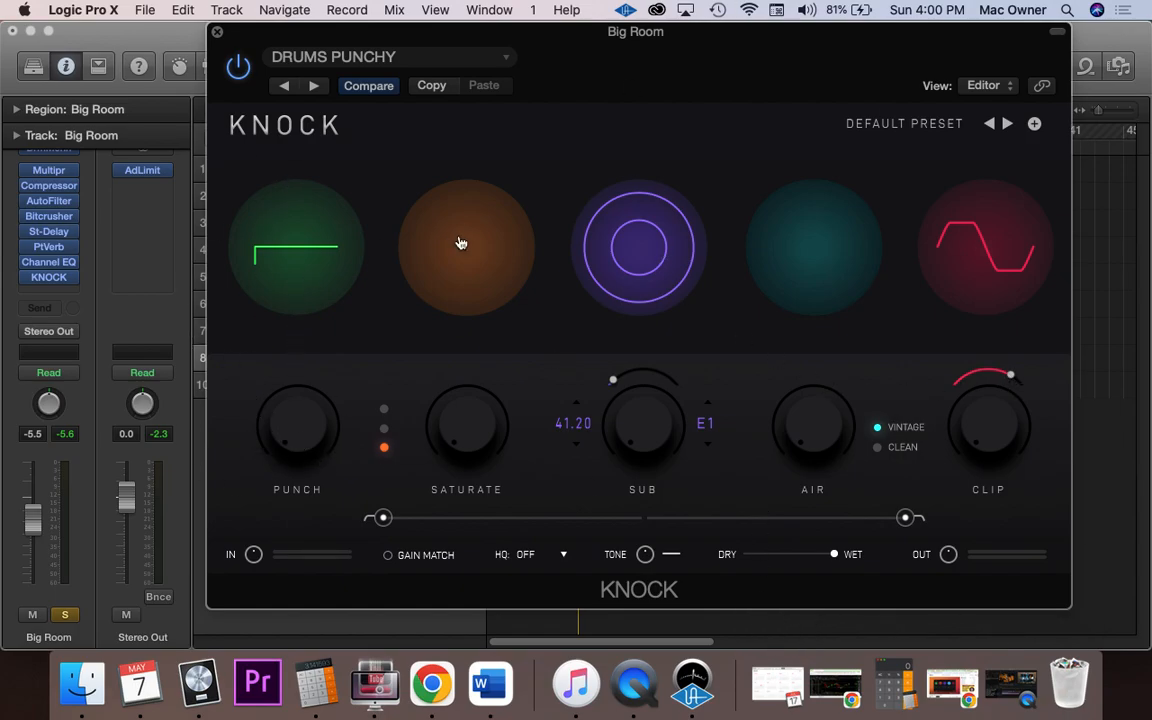
- Raise KNOCK's Punch to about the 11 o'clock position and play the drums to hear the effect
click(284, 241)
click(285, 241)
click(288, 240)
click(288, 240)
drag(287, 451, 250, 335)
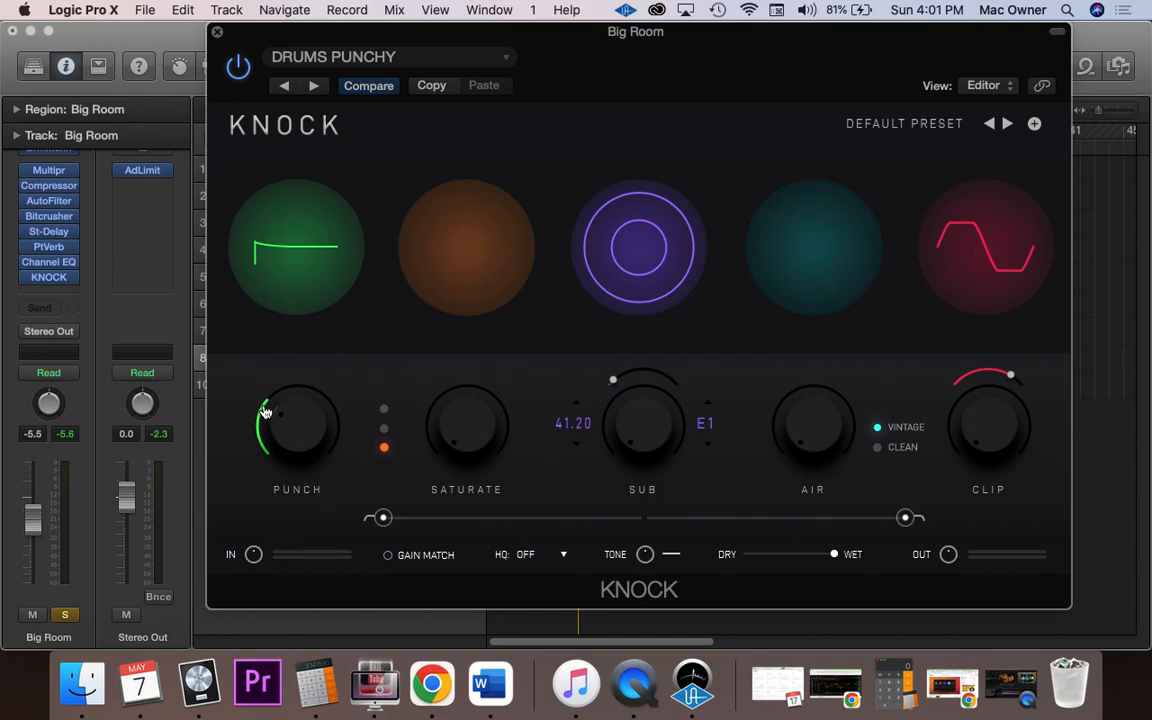
mouse_move(265, 411)
mouse_down()
mouse_move(276, 382)
mouse_move(269, 389)
mouse_up()
key(space)
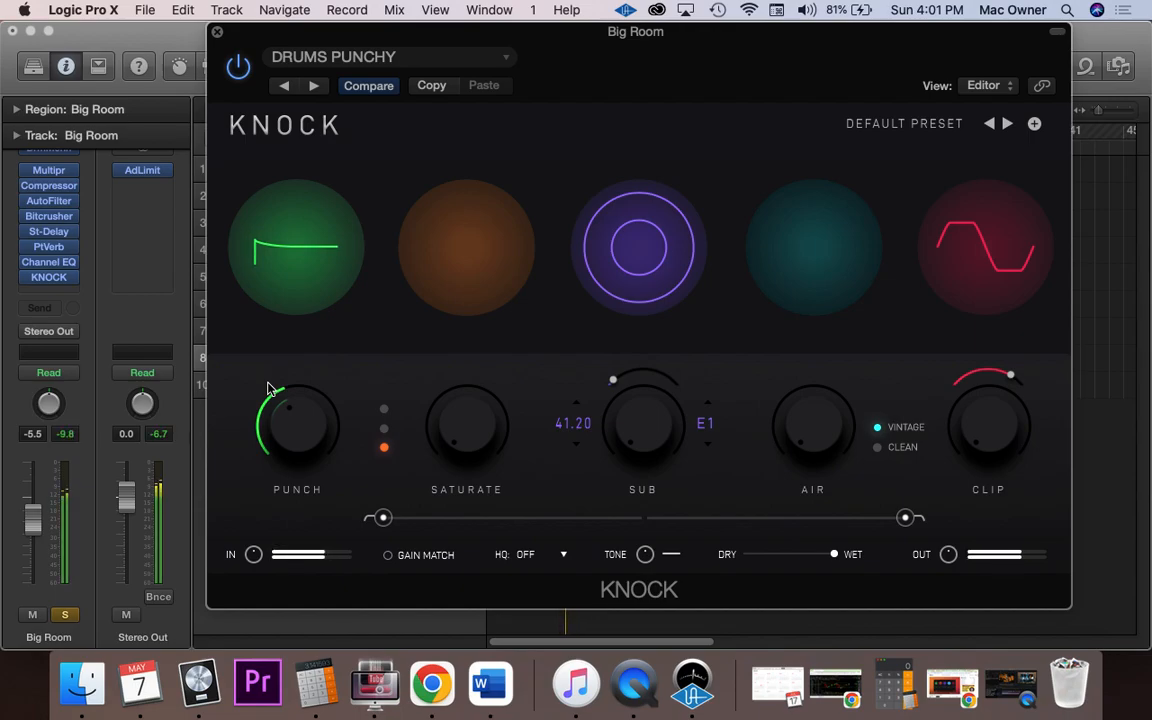
key(space)
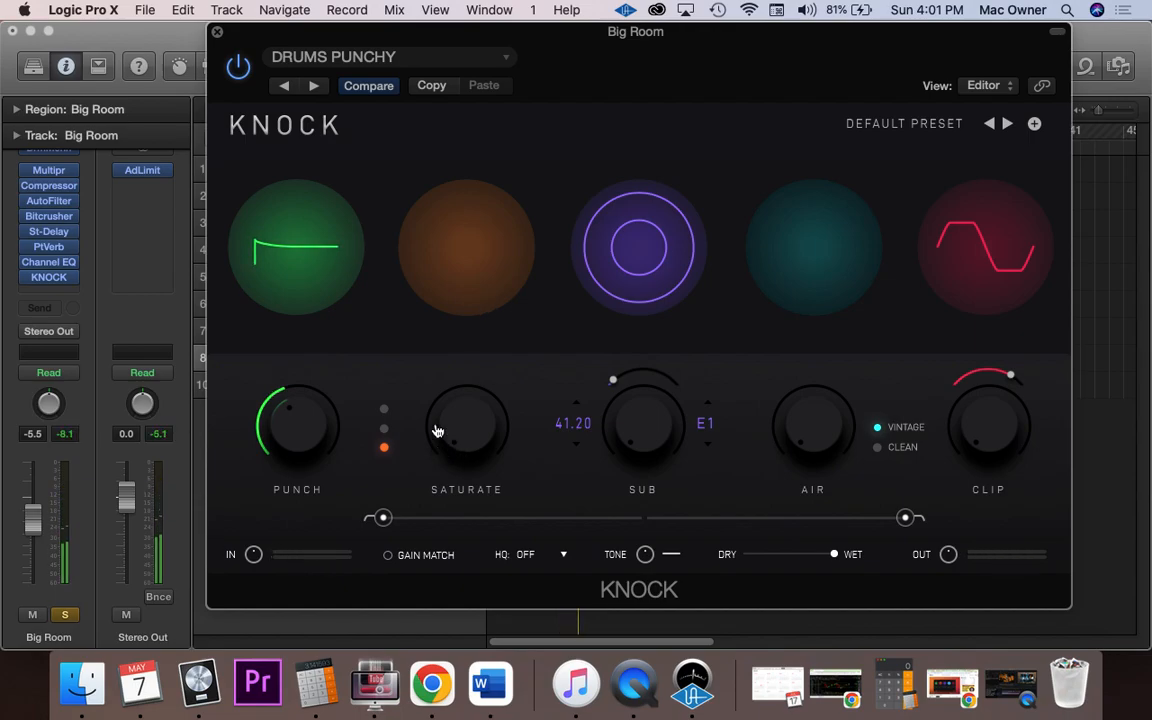
- Cycle through KNOCK's three saturation modes back to the lowest one and raise Saturate to about the 11 o'clock position
click(385, 426)
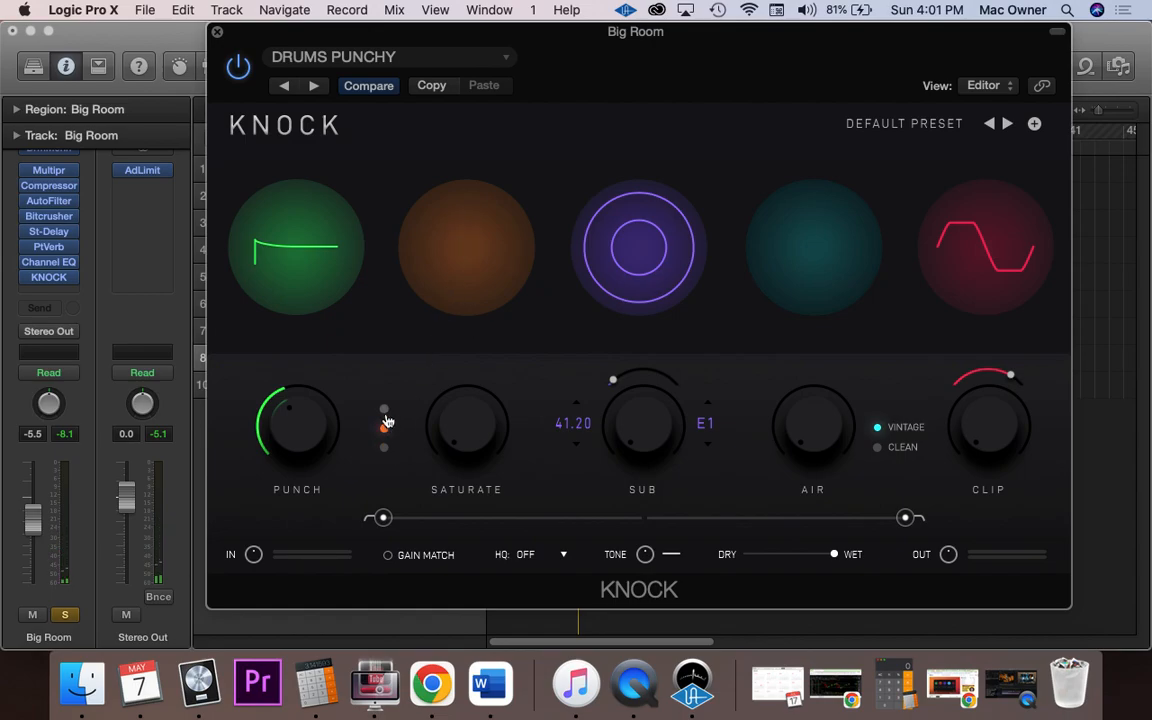
click(385, 410)
click(385, 448)
drag(453, 444, 416, 303)
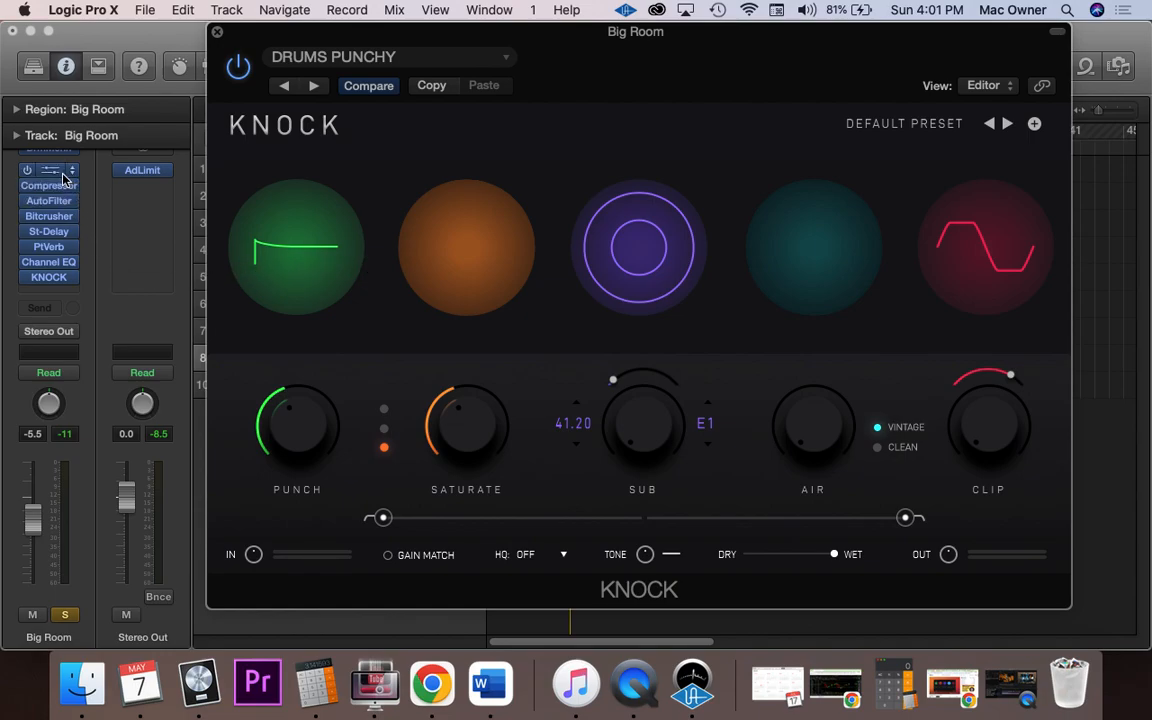
- Open the Big Room track's drum instrument, close it, and view the track's full plug-in chain in full screen before restoring the window
mouse_move(60, 186)
click(46, 155)
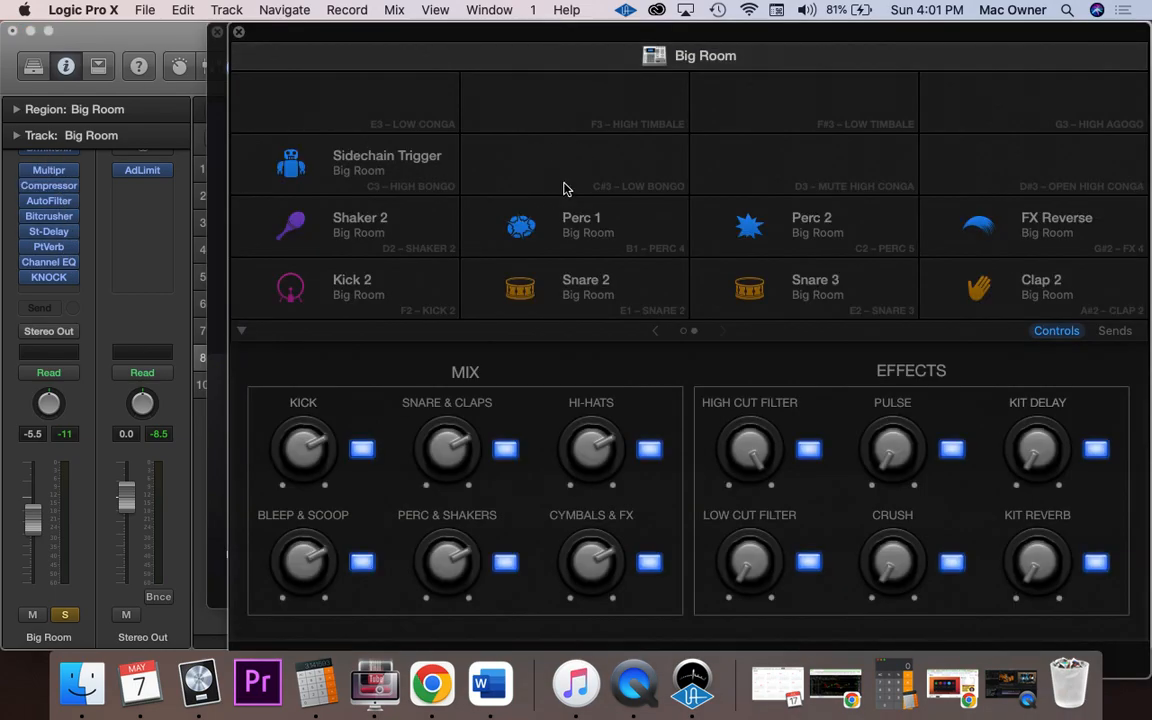
click(238, 31)
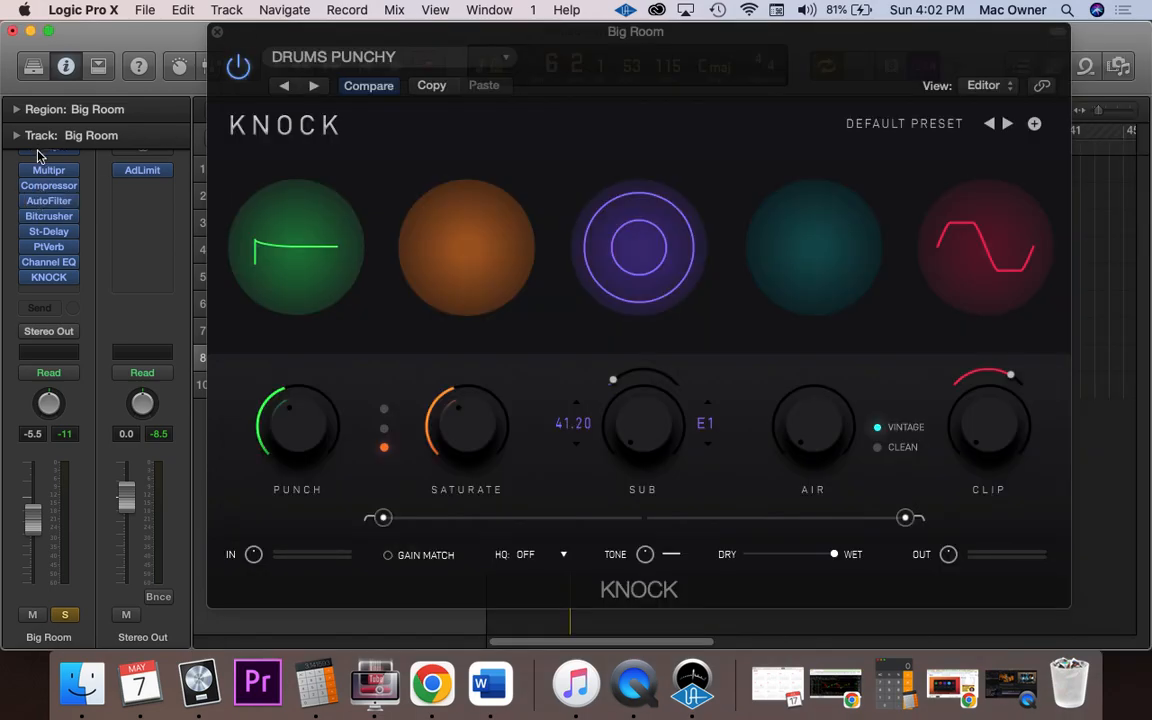
click(50, 31)
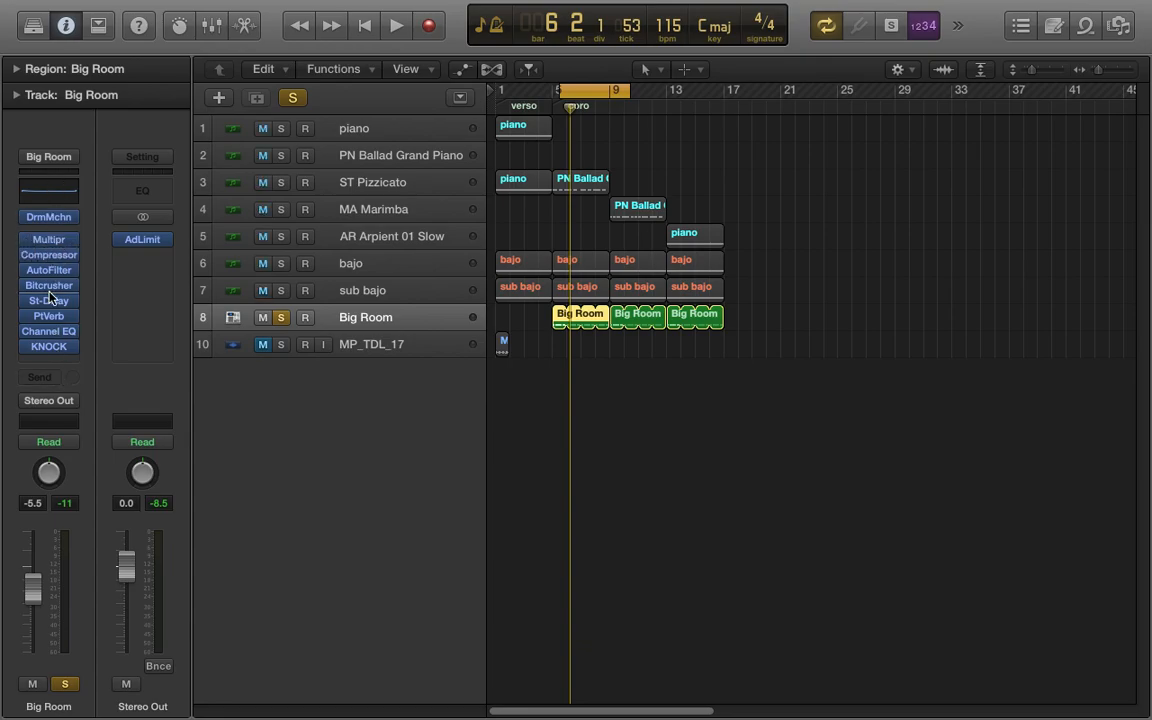
click(49, 31)
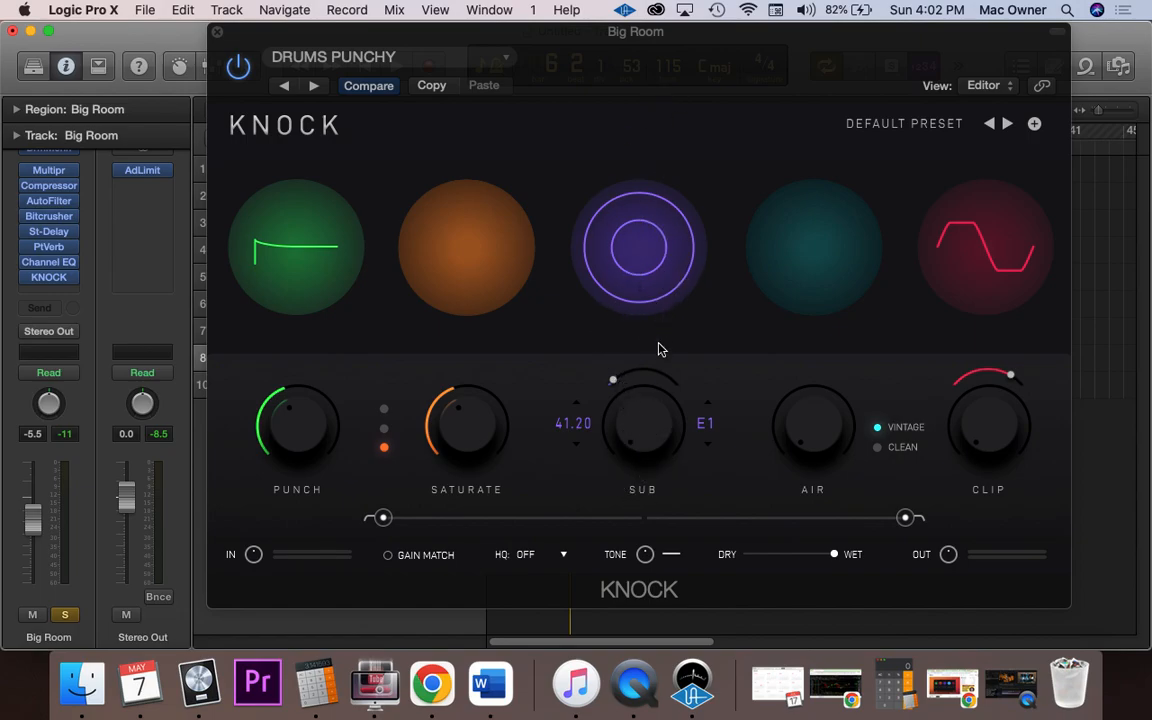
- Set KNOCK's outer Sub arc near its low end, raise Sub to about the 12 o'clock position, and play the drums
drag(615, 384, 650, 368)
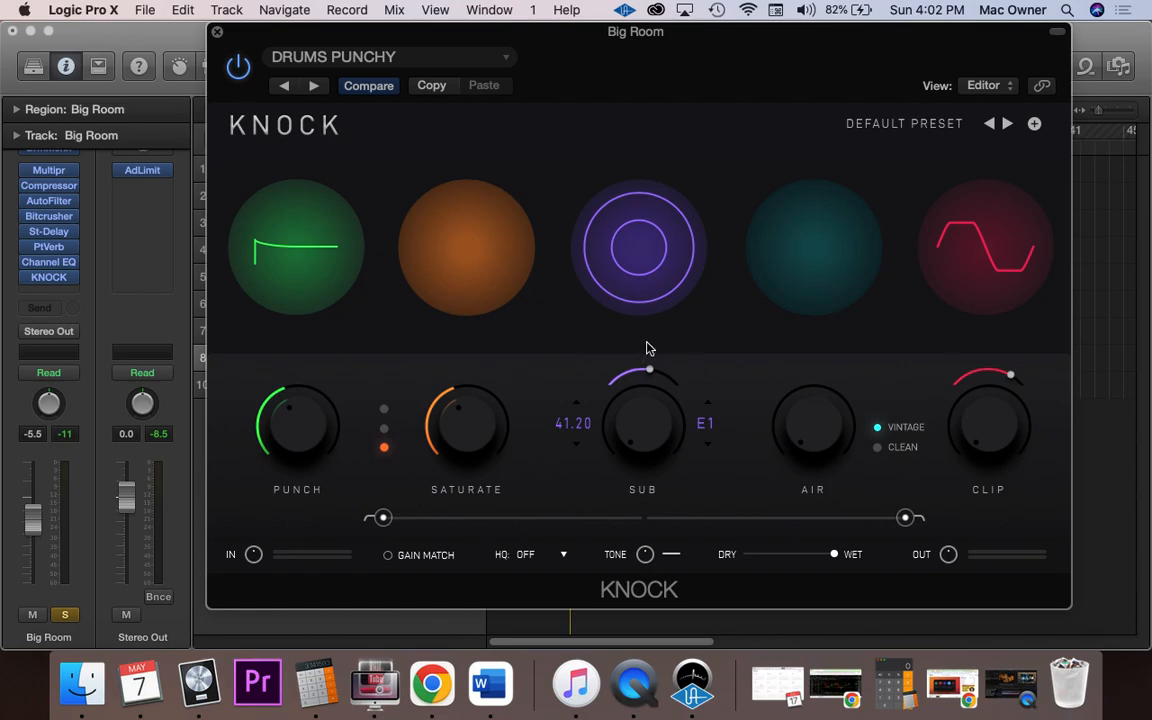
drag(651, 372, 589, 296)
key(space)
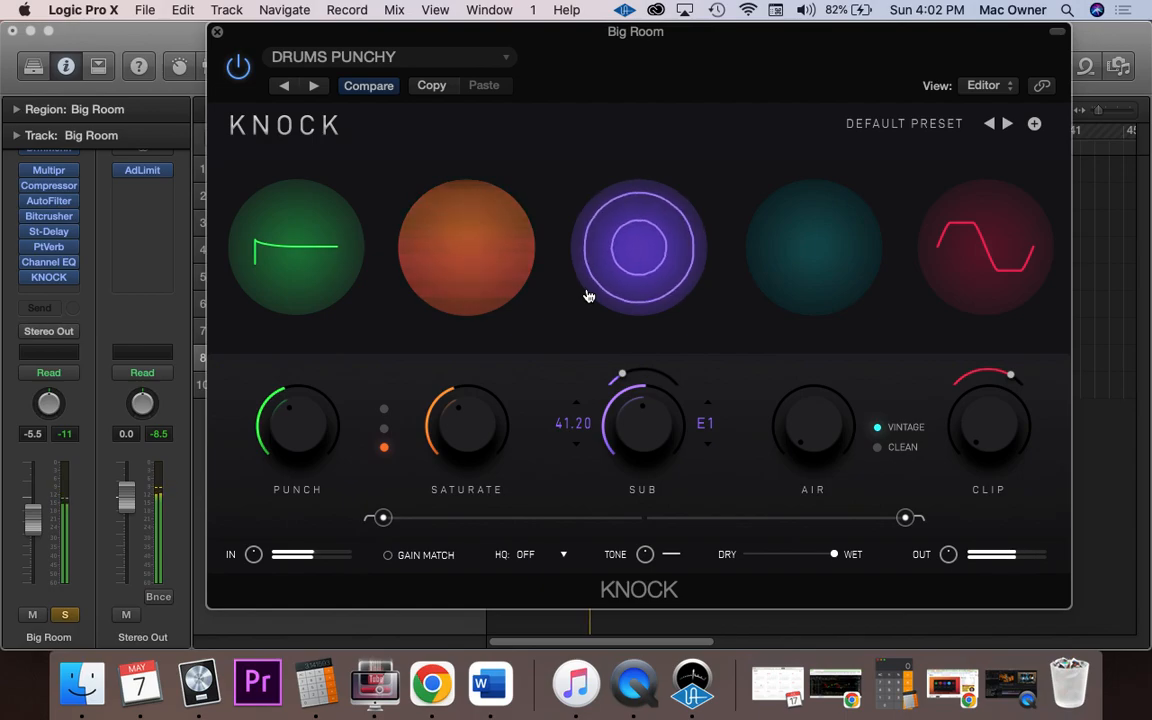
- Raise KNOCK's Air to about the 11 o'clock position and switch the Air module off and on to compare
drag(800, 455, 772, 334)
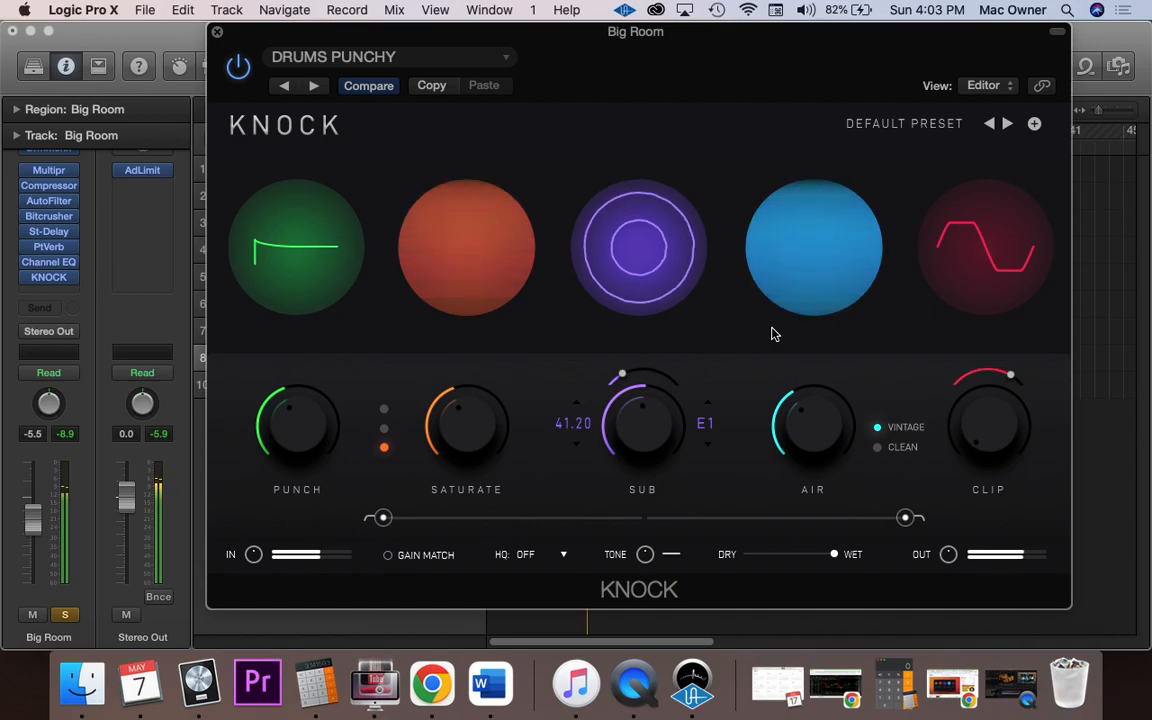
click(801, 262)
click(801, 262)
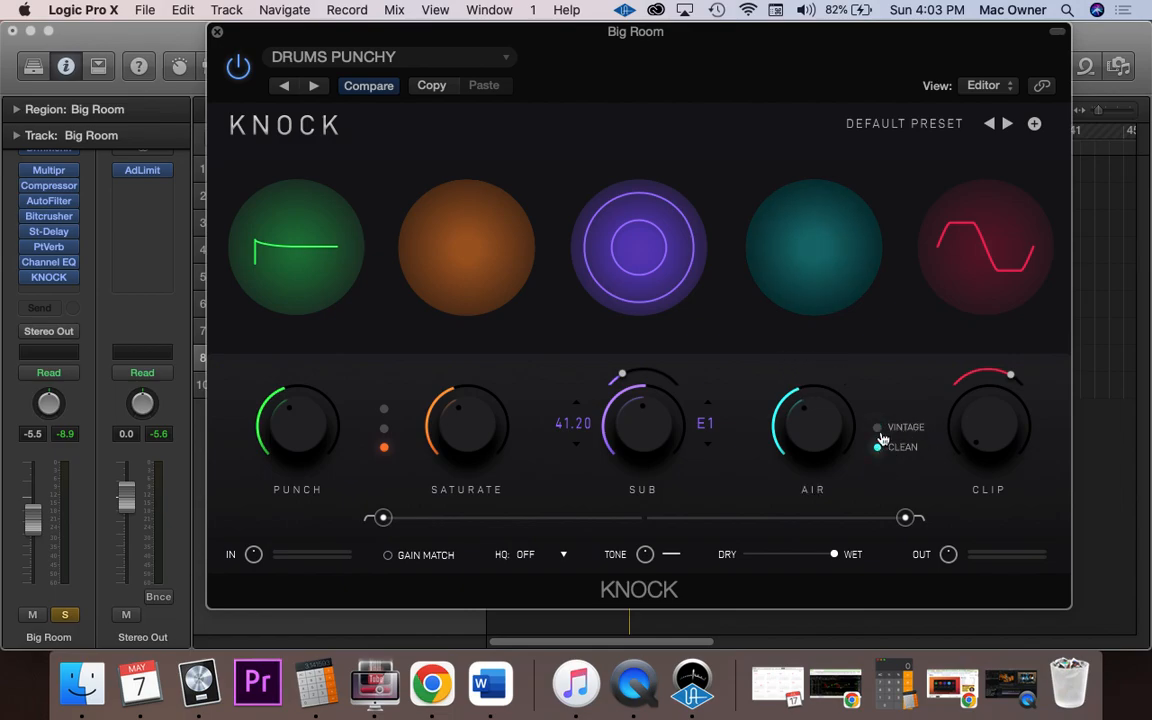
- Set KNOCK's Air mode to Clean and raise the Big Room track's volume to -0.9
click(879, 451)
drag(34, 515, 43, 475)
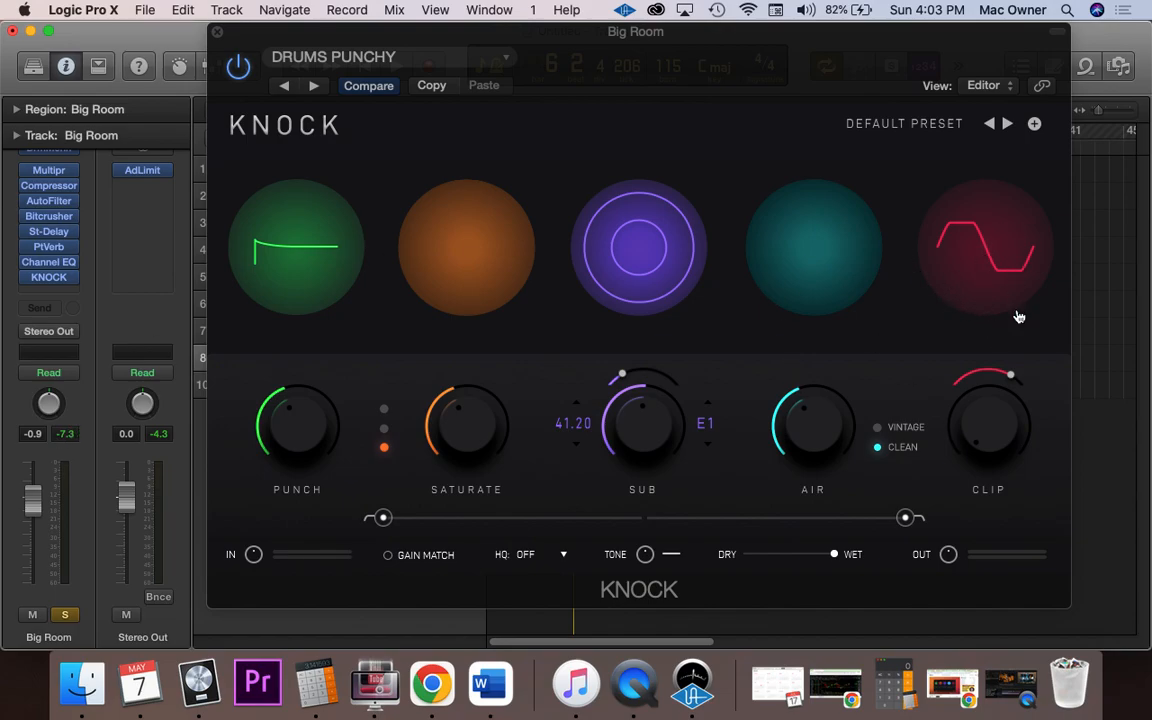
- Set Clip's Soft/Hard amount to 43.0 %, turn Clip up to its maximum, and play the drums
drag(1005, 381, 958, 282)
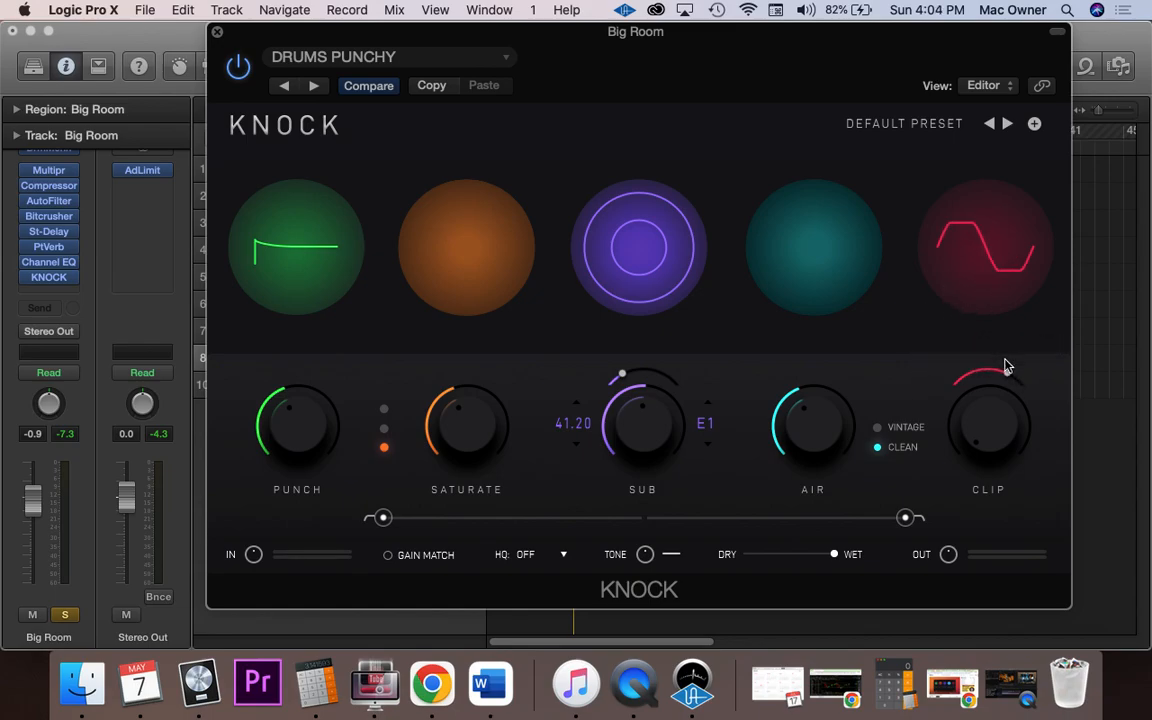
drag(1008, 380, 983, 366)
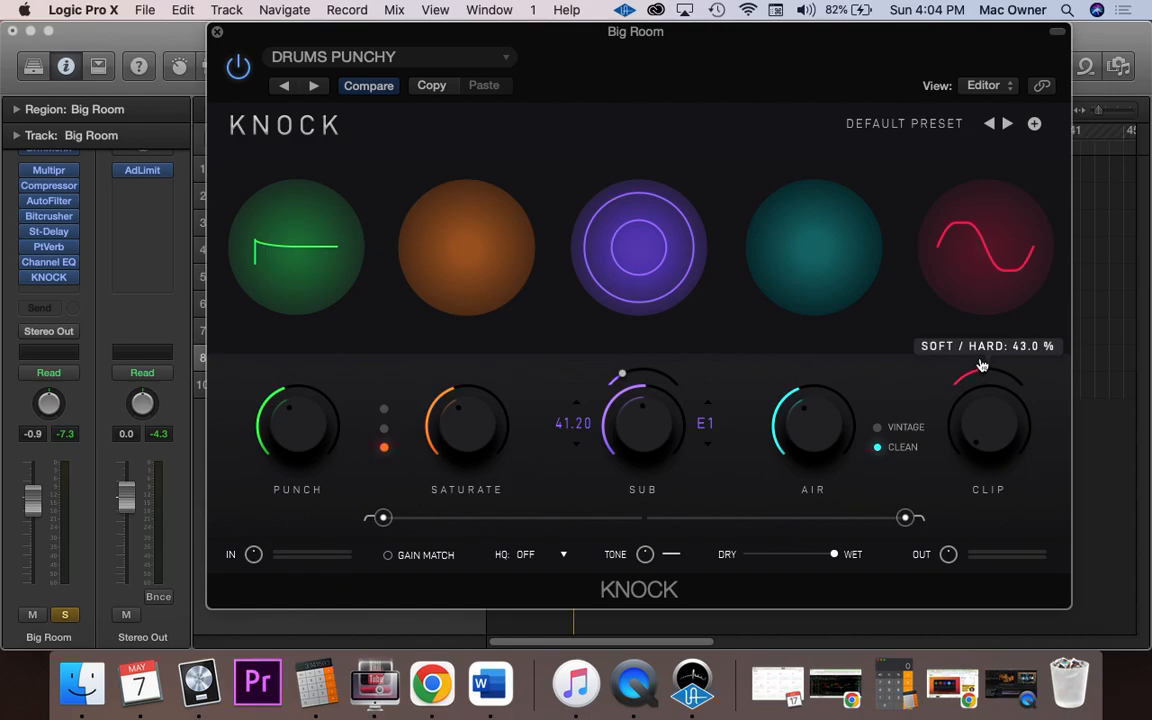
drag(987, 415, 985, 22)
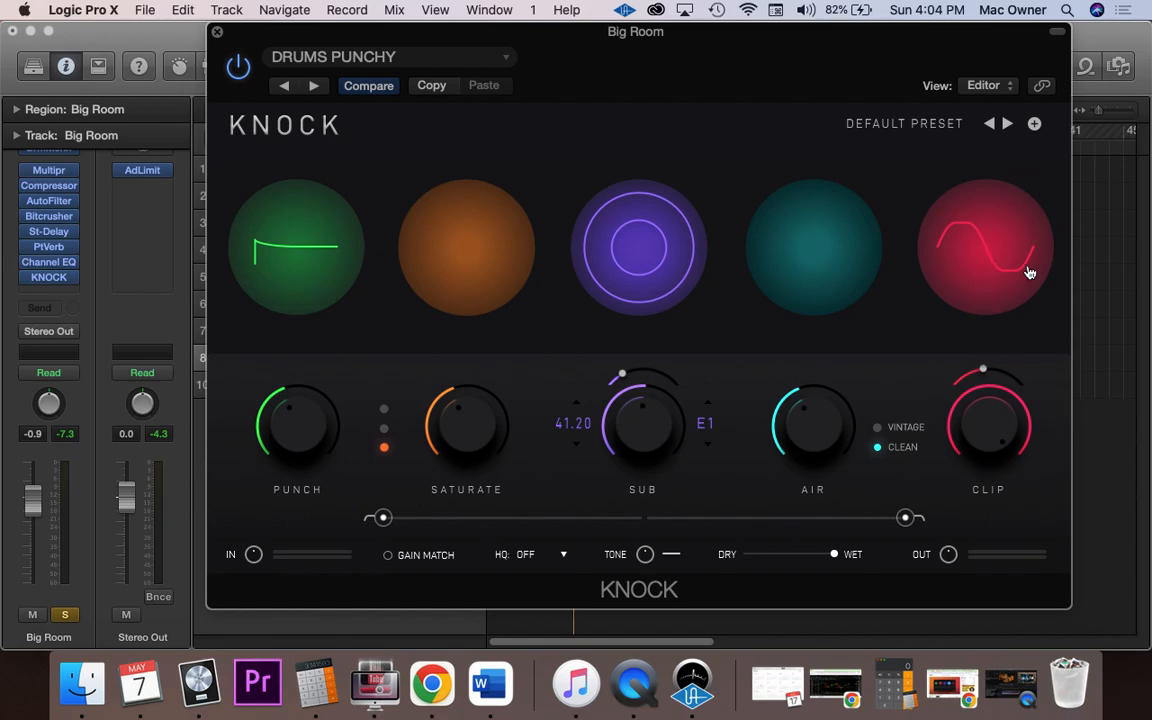
key(space)
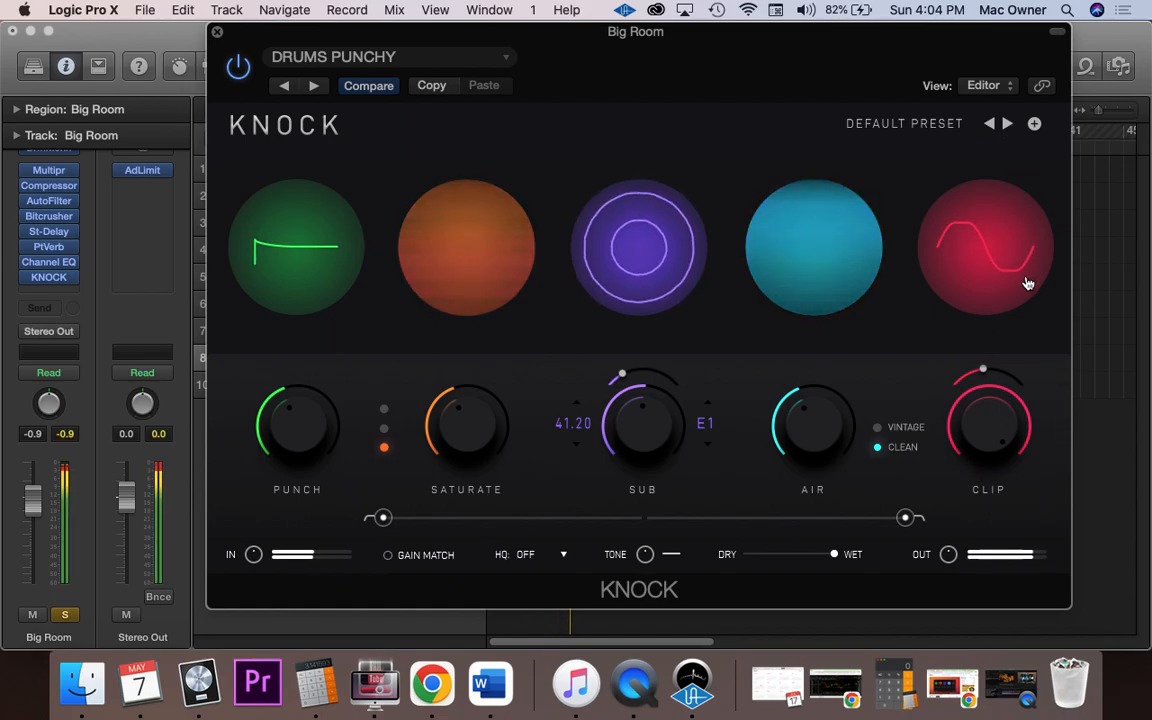
key(space)
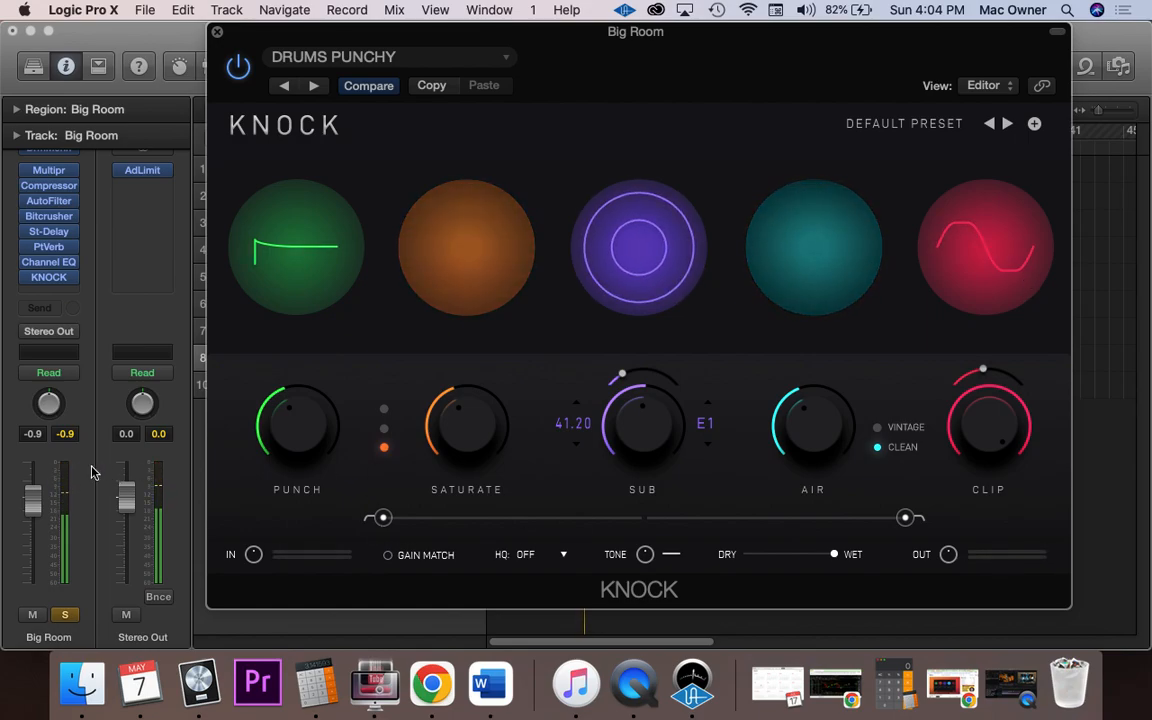
- Soften the Clip shape slightly and lower Clip to about the 10 o'clock position, playing the drums to hear the change
mouse_move(969, 407)
drag(969, 407, 946, 455)
drag(960, 381, 980, 360)
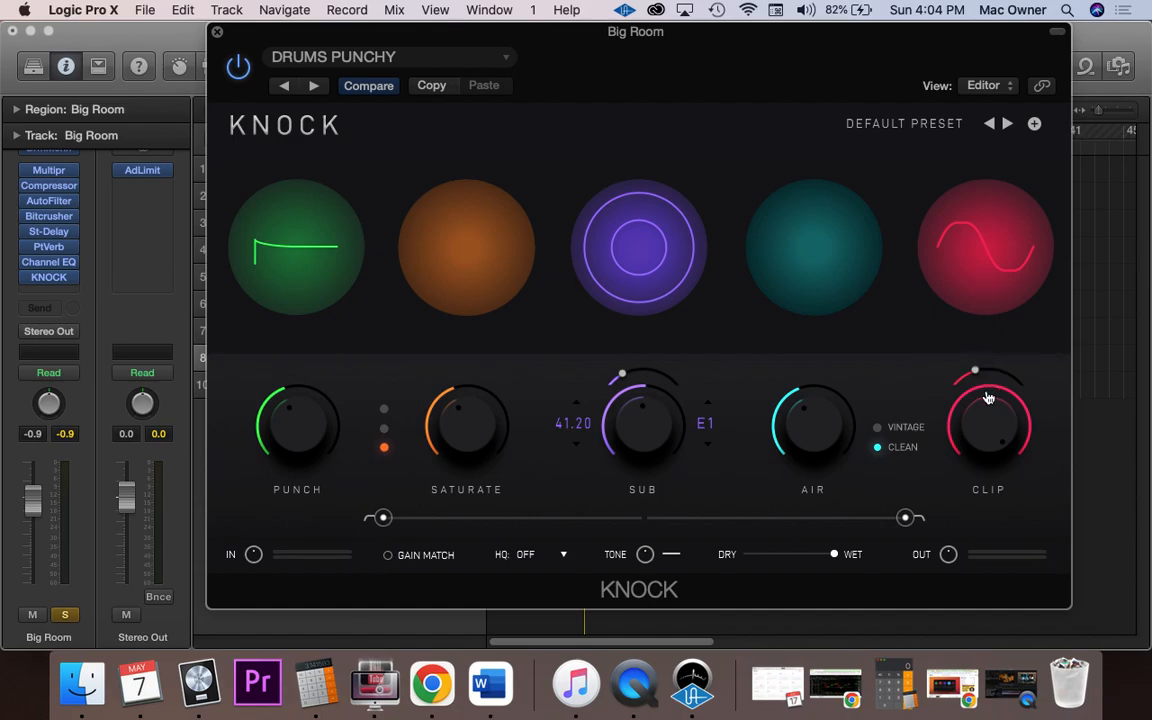
drag(987, 398, 943, 485)
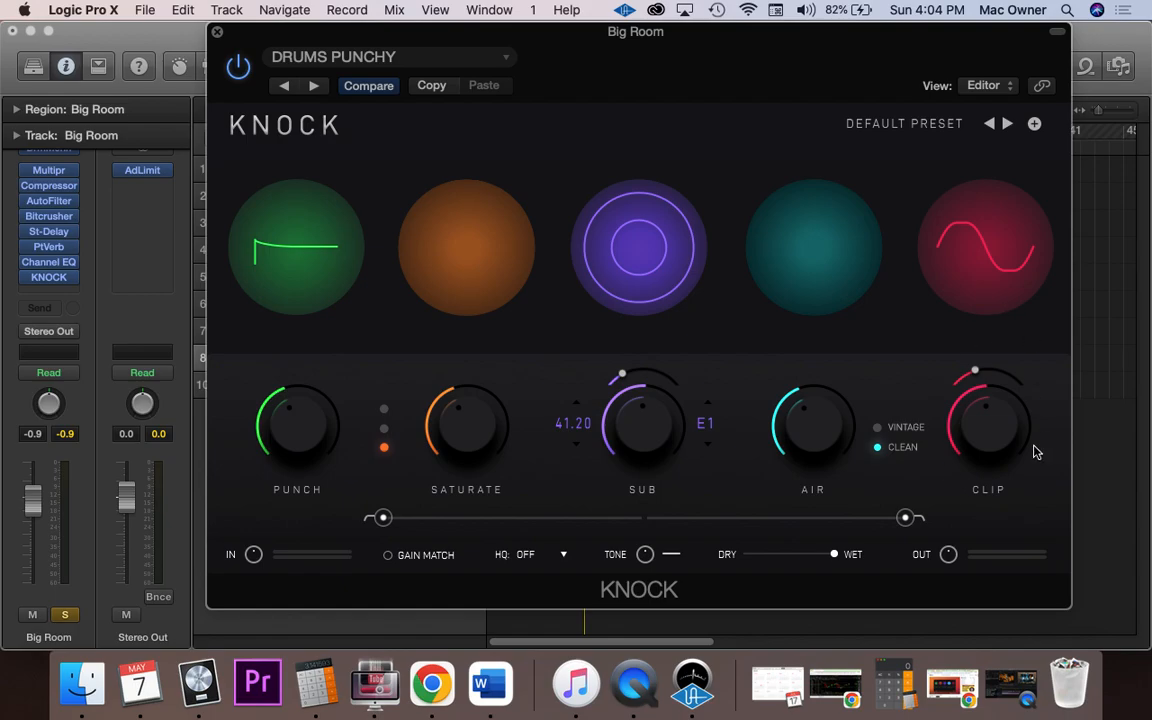
key(space)
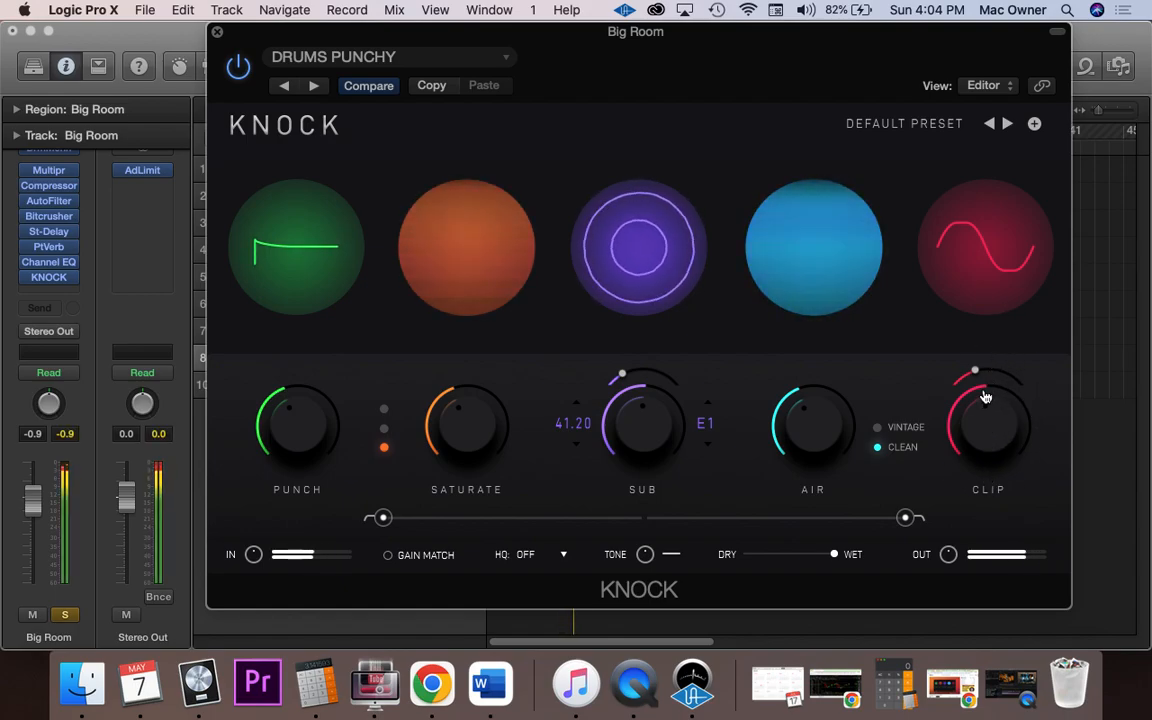
key(space)
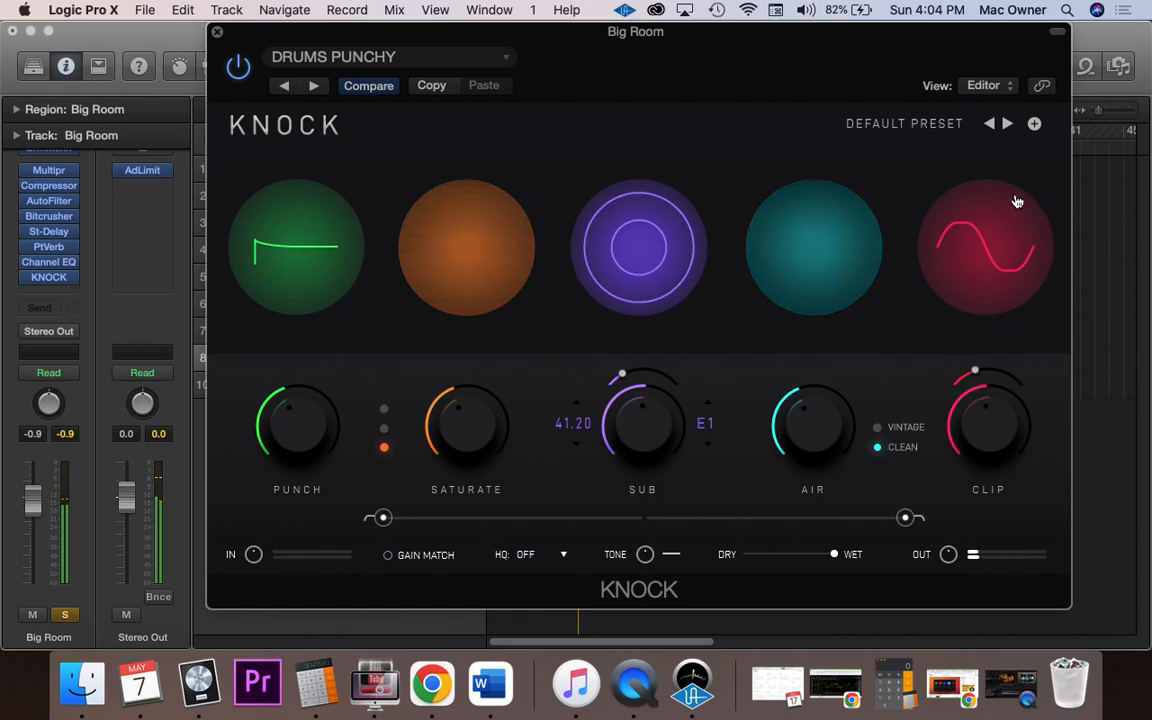
drag(985, 392, 975, 428)
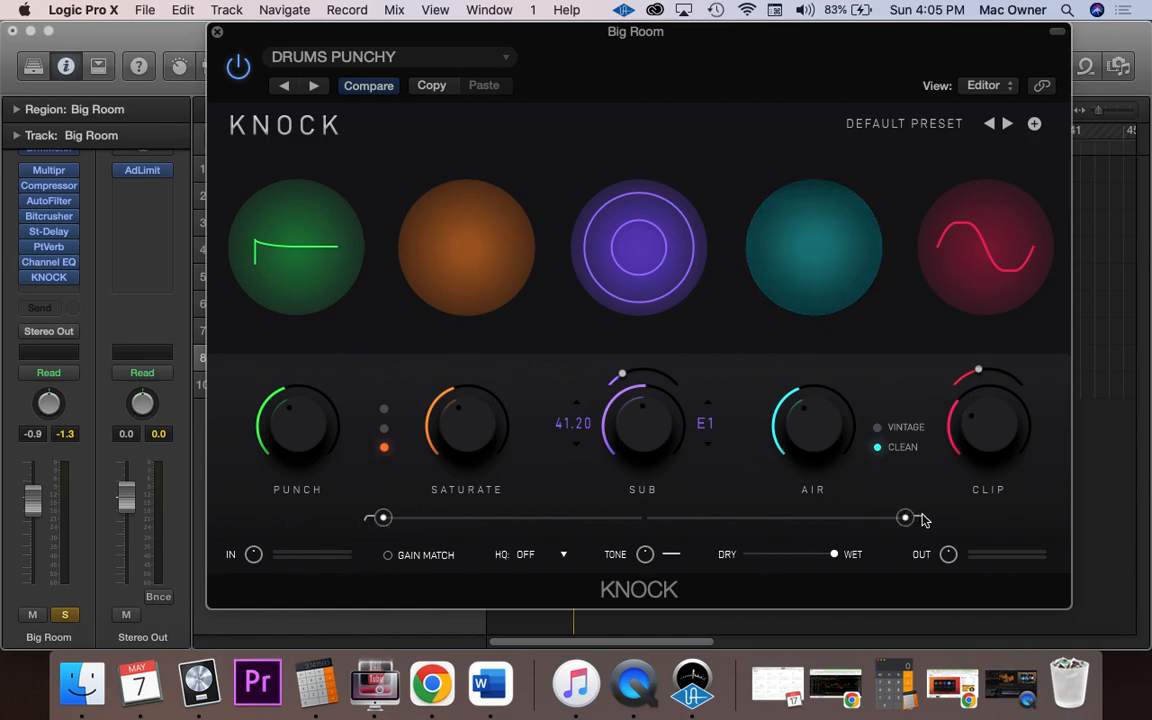
- Open the track's Channel EQ as a reference, lower KNOCK's high-cut filter handle slightly, and close the EQ
click(48, 265)
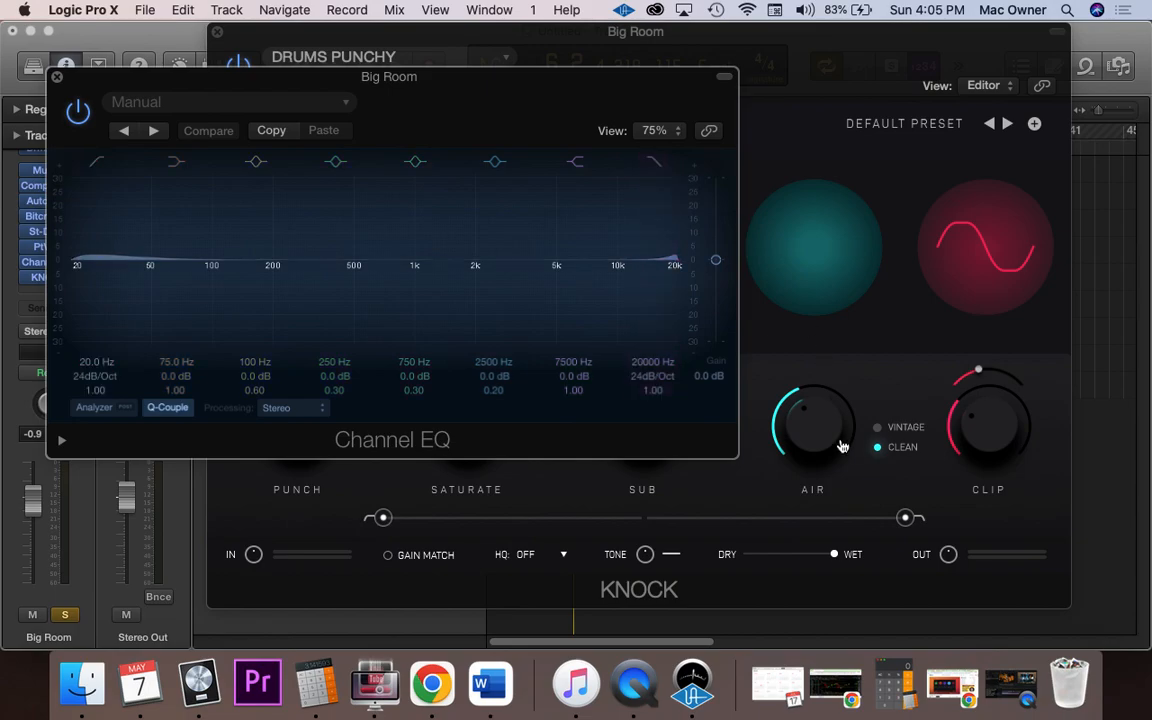
drag(908, 525, 838, 517)
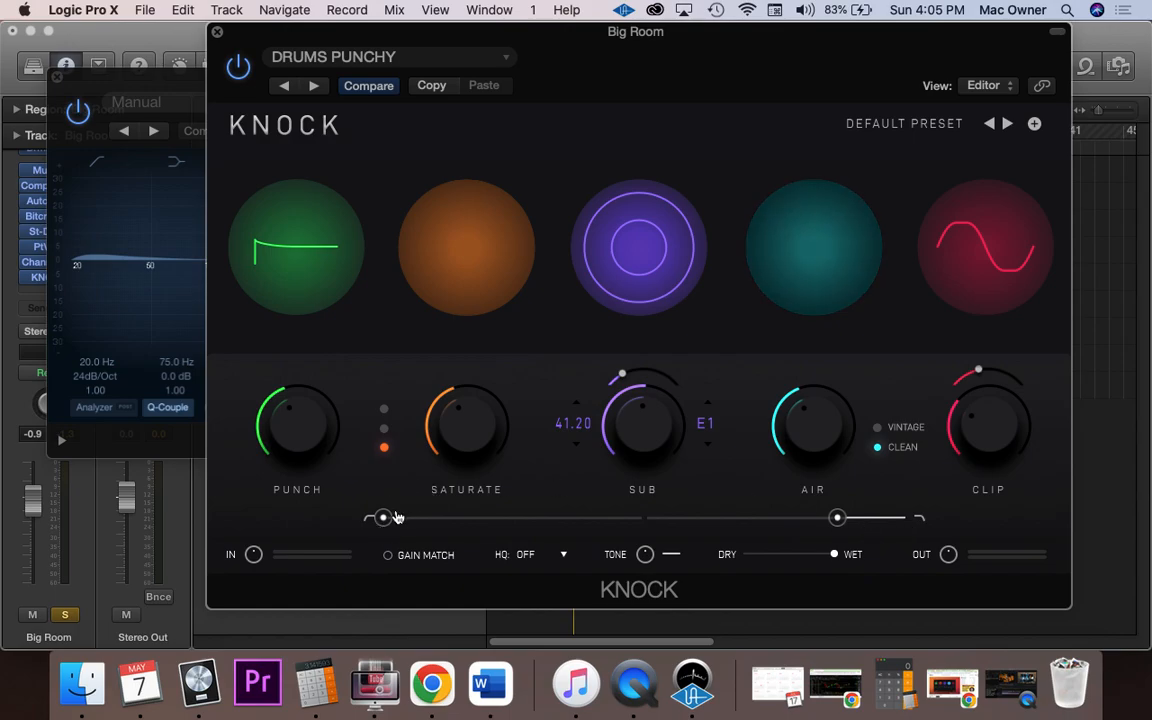
click(58, 77)
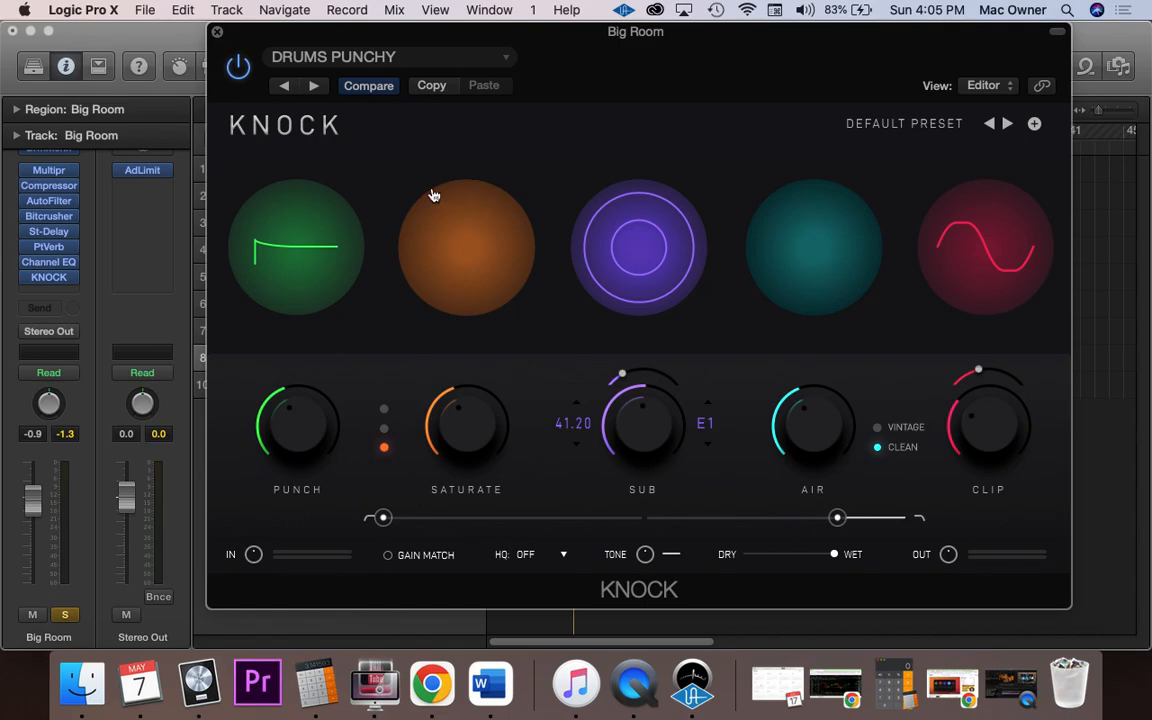
- Close the KNOCK window and reopen it from the Big Room track's plug-in chain
click(216, 35)
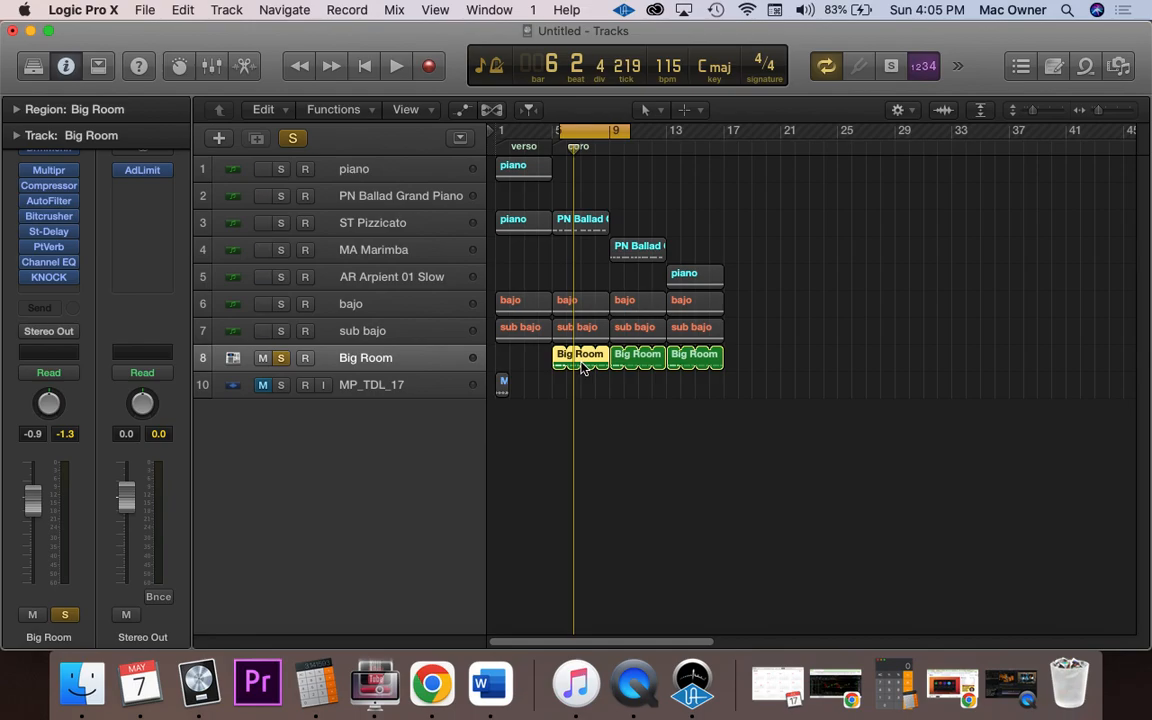
click(44, 277)
click(44, 277)
click(48, 279)
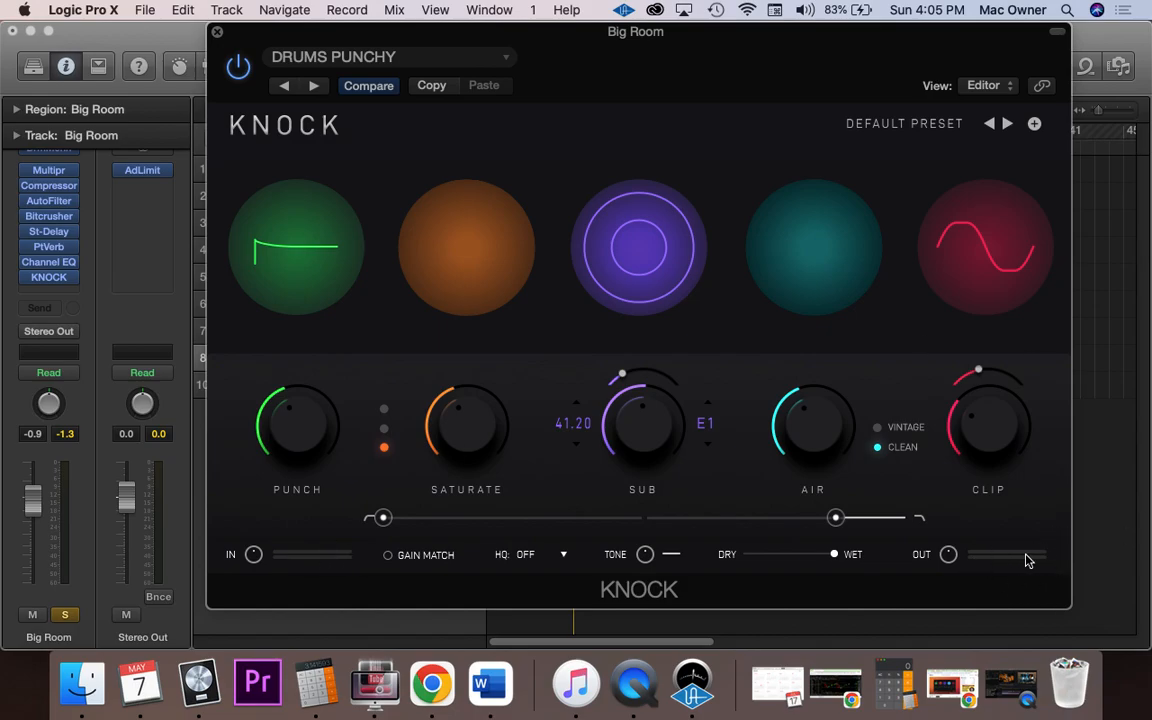
- Try KNOCK's output level up and down, restore it to centre, and view the HQ options without changing them
drag(951, 555, 942, 476)
drag(949, 556, 898, 596)
click(566, 556)
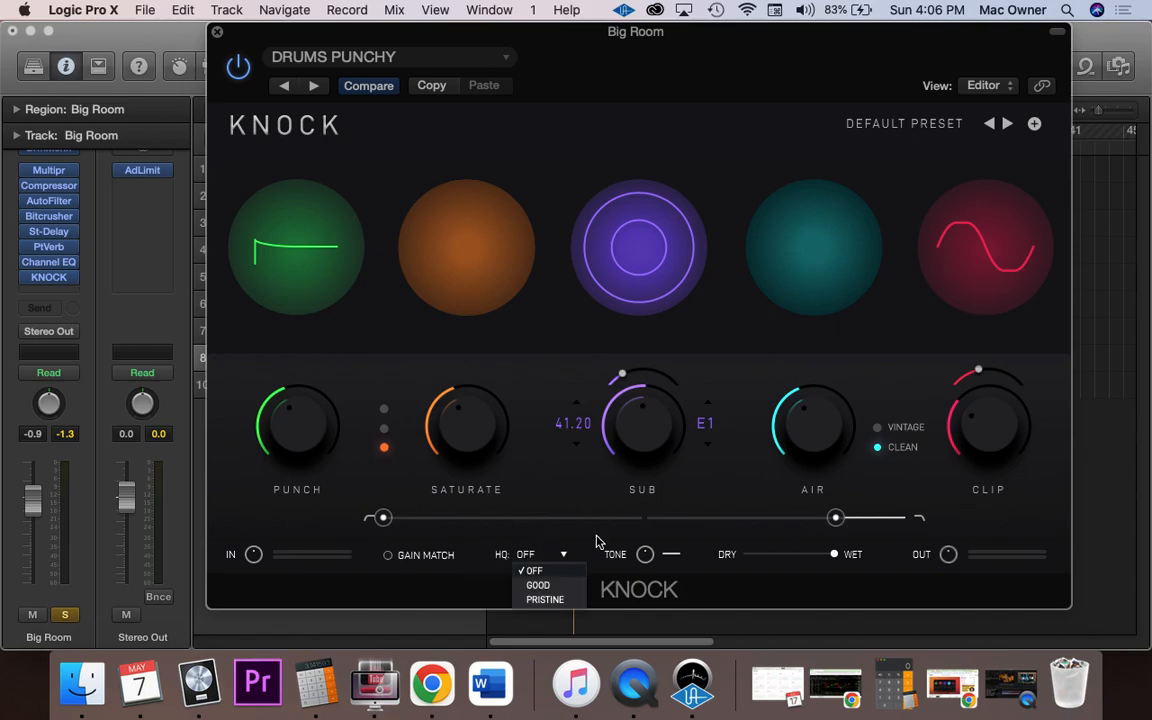
click(596, 541)
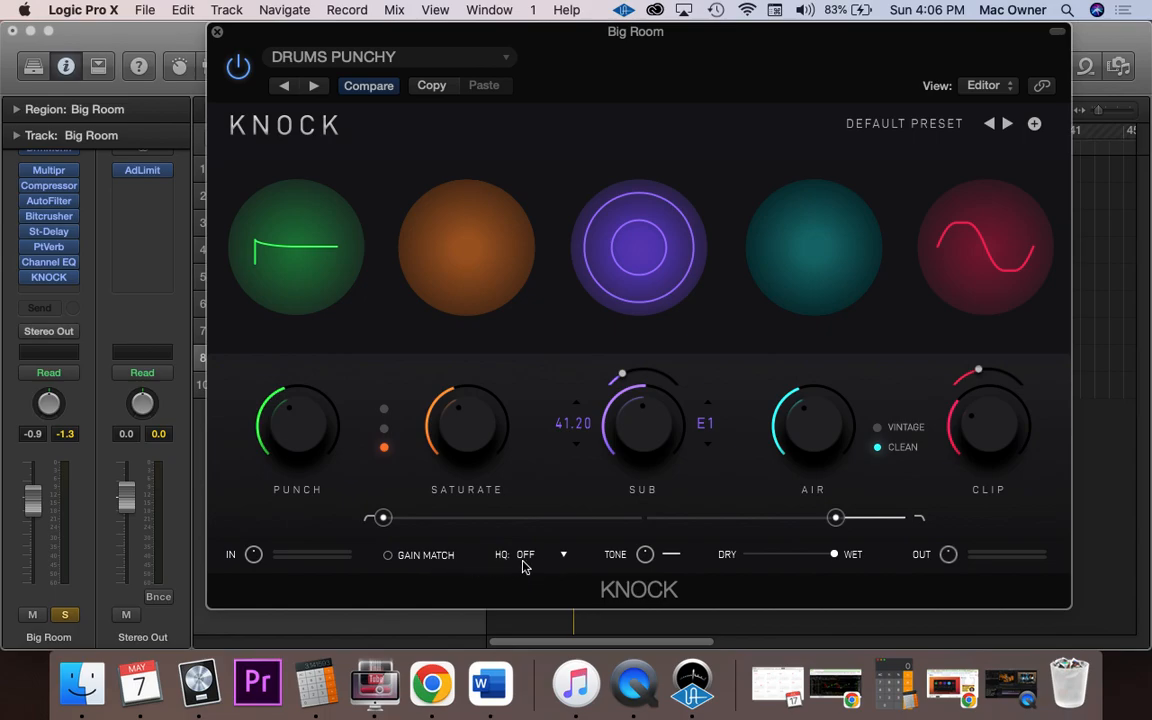
- Sweep KNOCK's Tone to its darkest and brightest settings with the drums playing, ending just slightly brighter than neutral
drag(649, 558, 625, 674)
key(space)
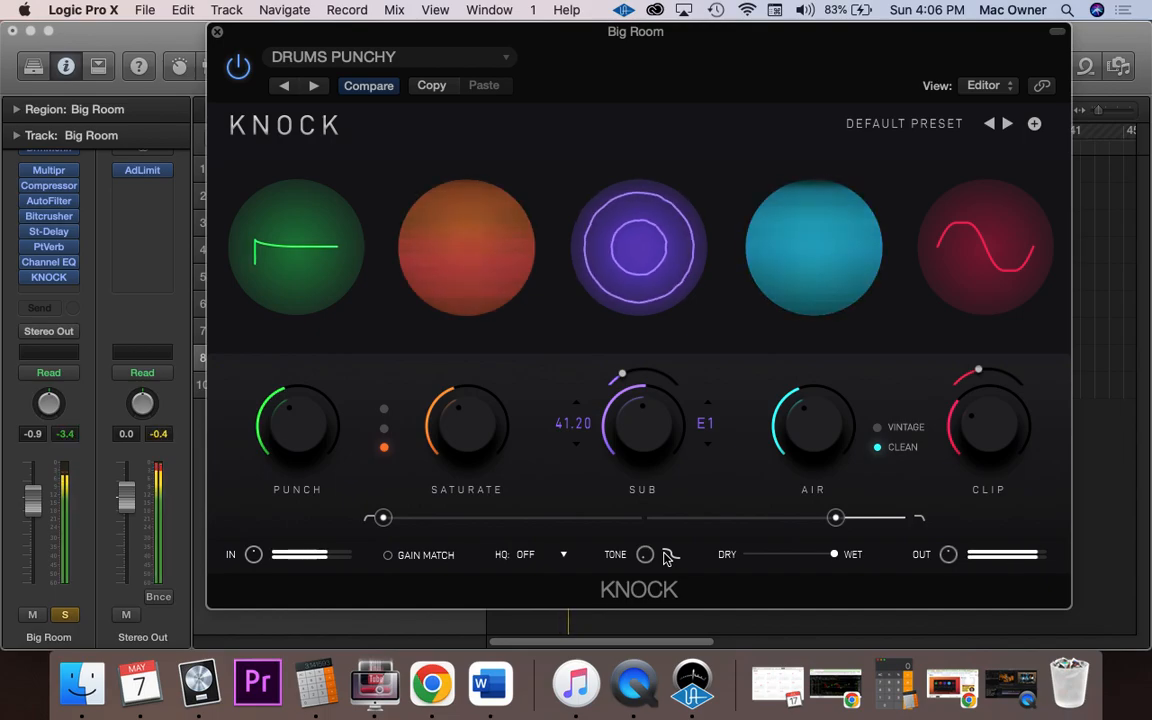
drag(644, 558, 650, 280)
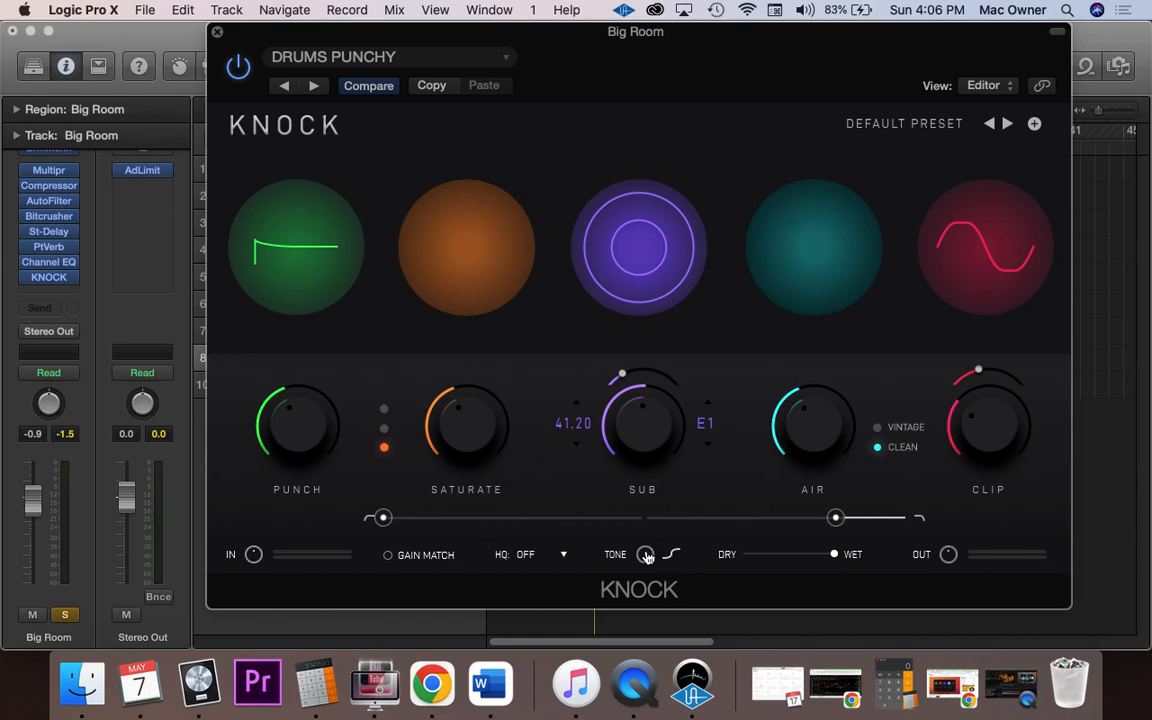
drag(647, 557, 632, 622)
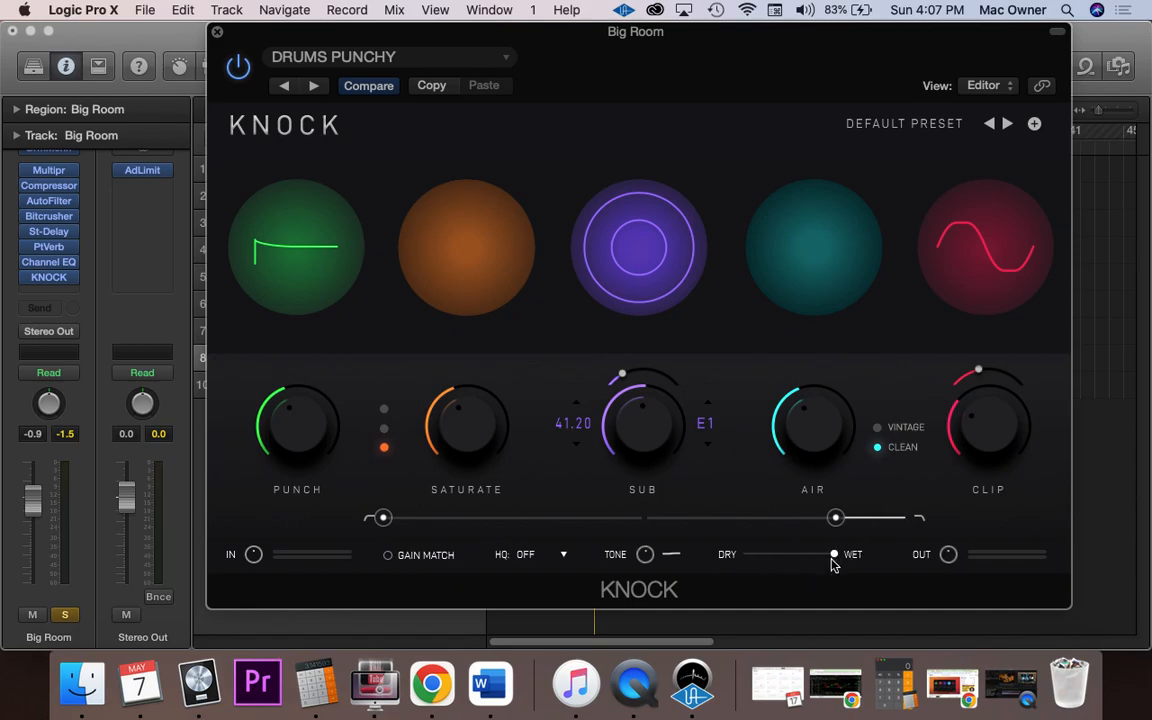
- Set KNOCK's Dry/Wet mix slightly to the dry side of halfway and close the plug-in window
mouse_move(826, 561)
mouse_down()
mouse_move(763, 559)
mouse_move(805, 563)
mouse_up()
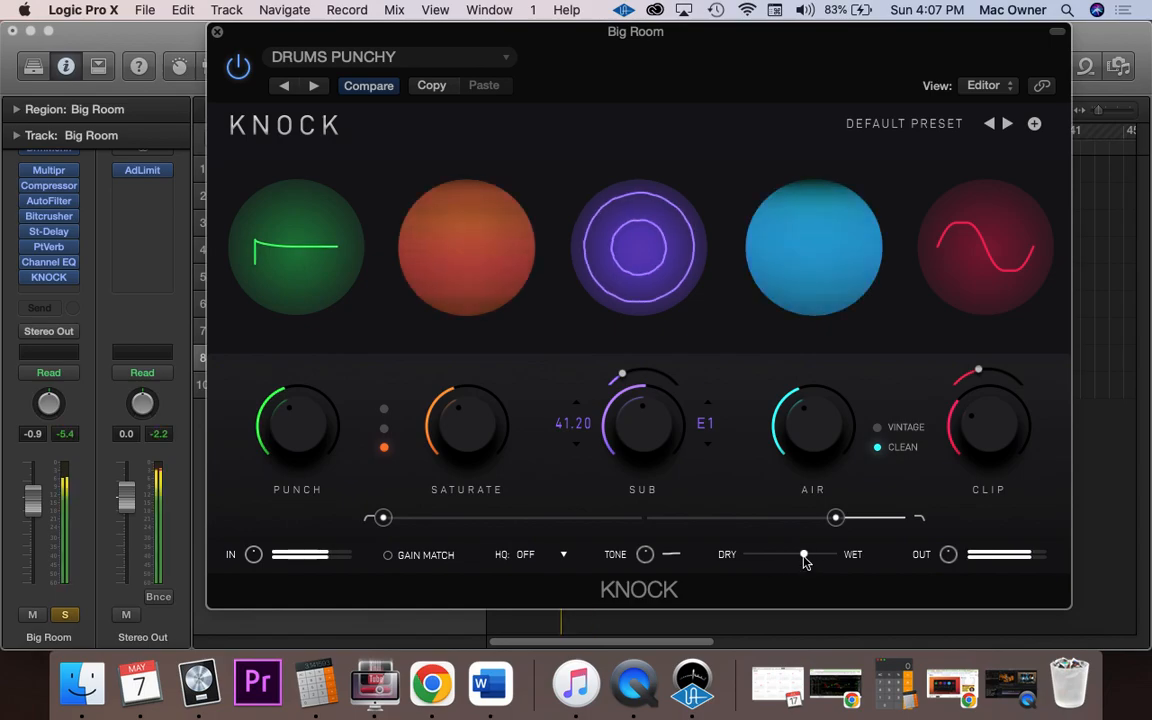
drag(806, 555, 779, 559)
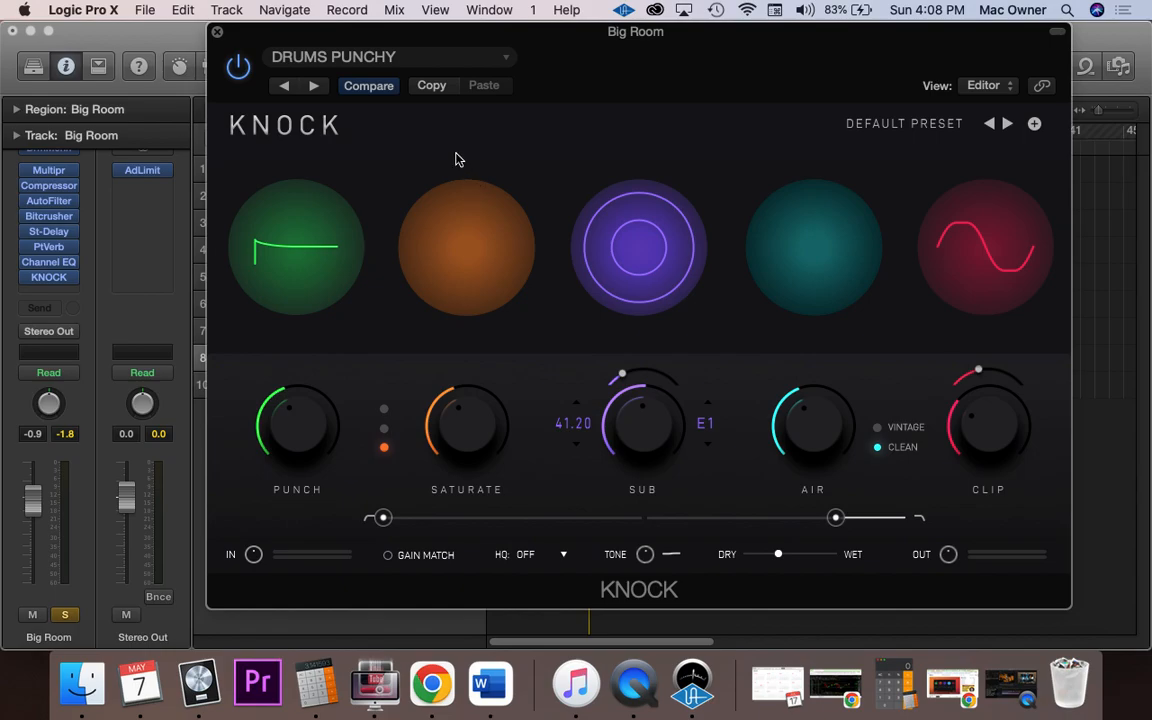
click(217, 35)
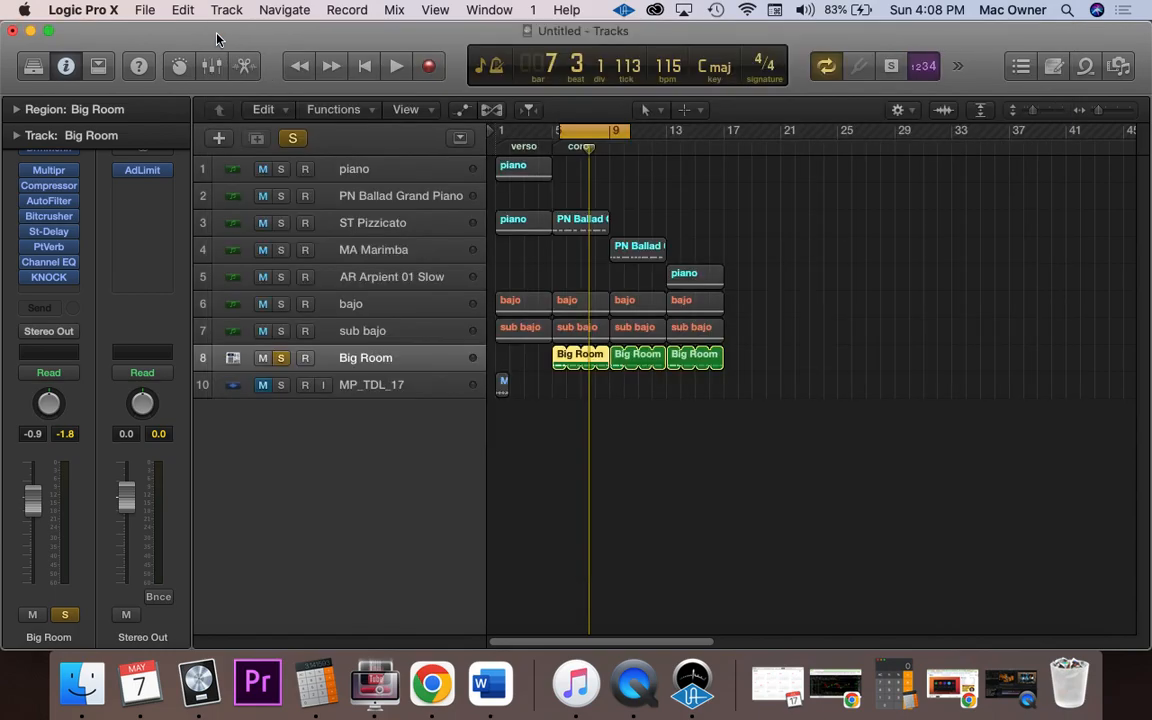